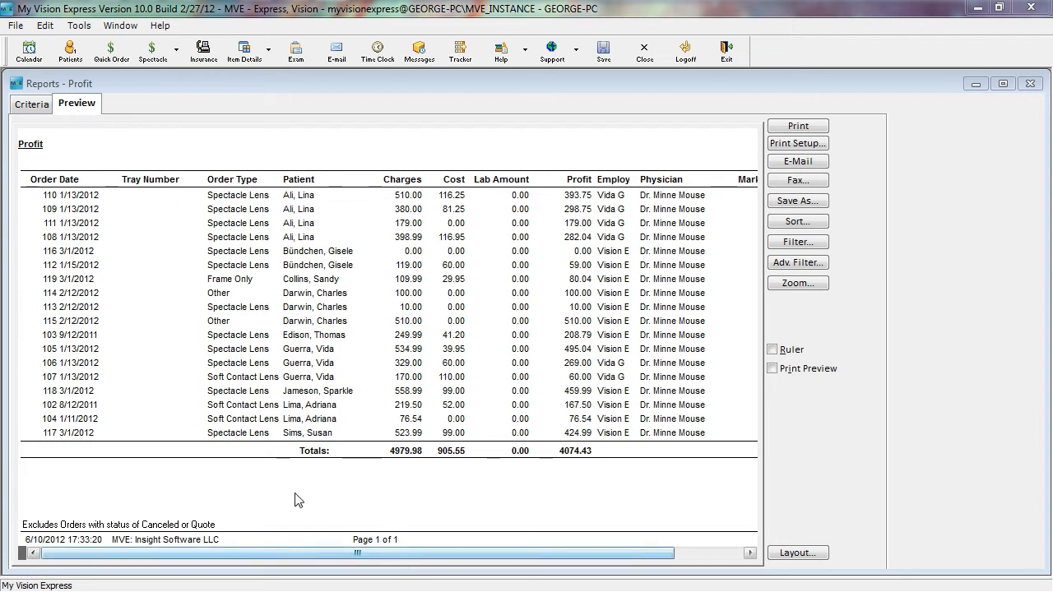
# Open the My Vision Express Customizer and choose the Report - Order Profit report.
pyautogui.click(15, 25)
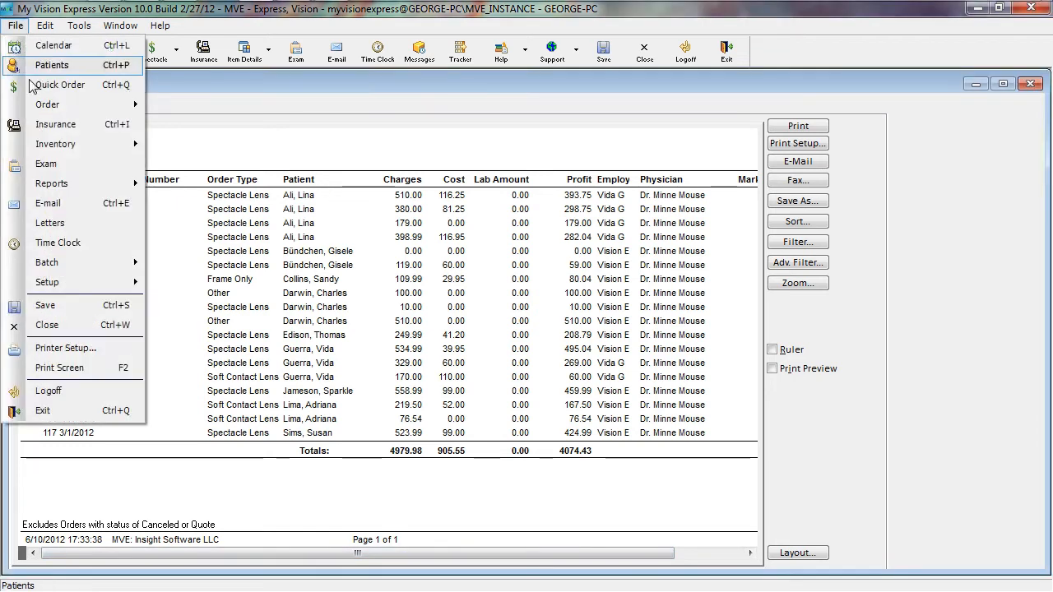
pyautogui.moveTo(60, 289)
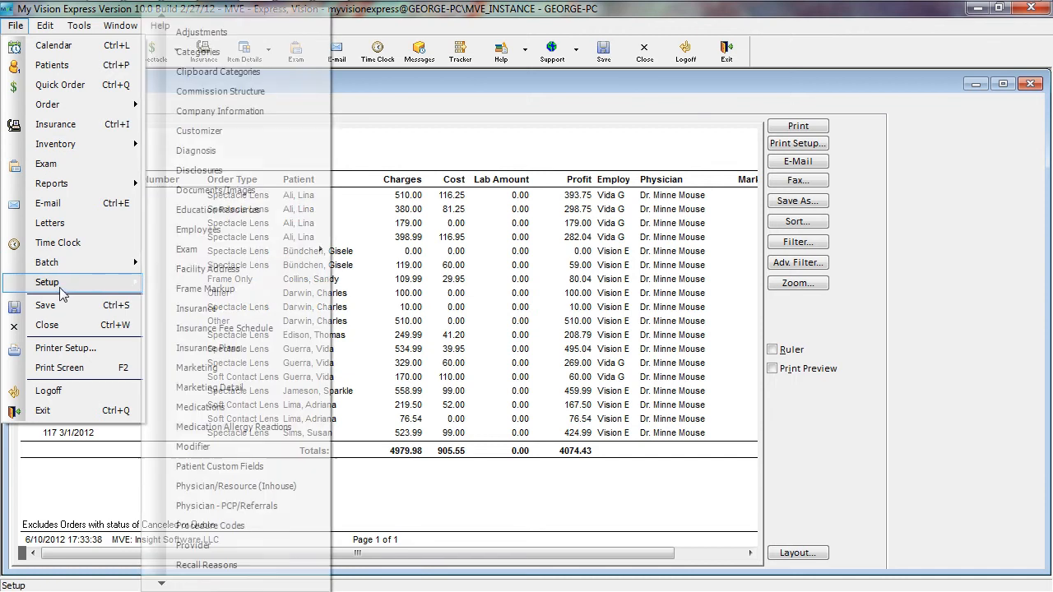
pyautogui.click(217, 129)
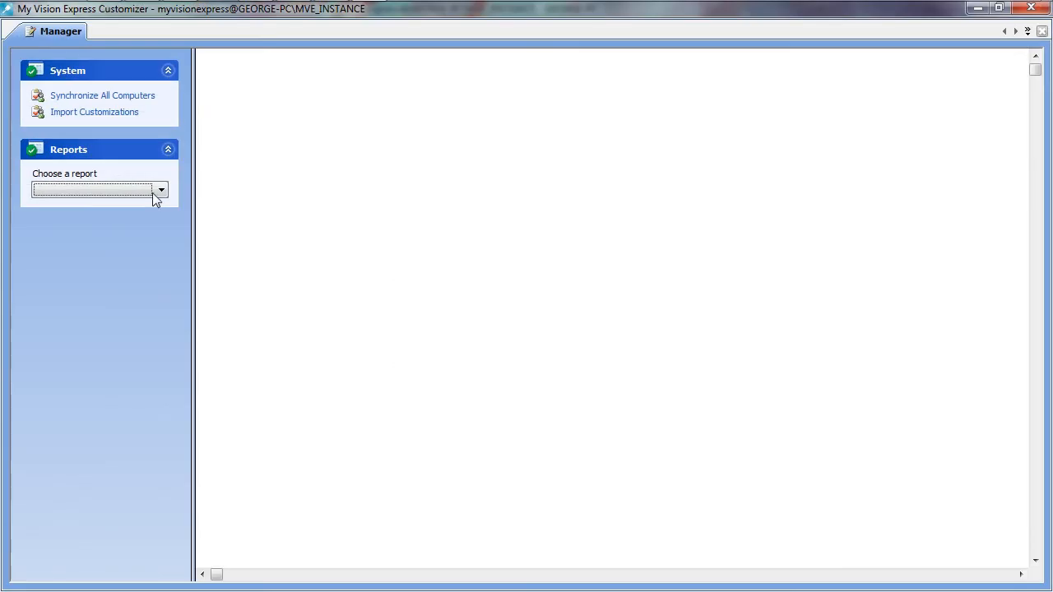
pyautogui.click(154, 191)
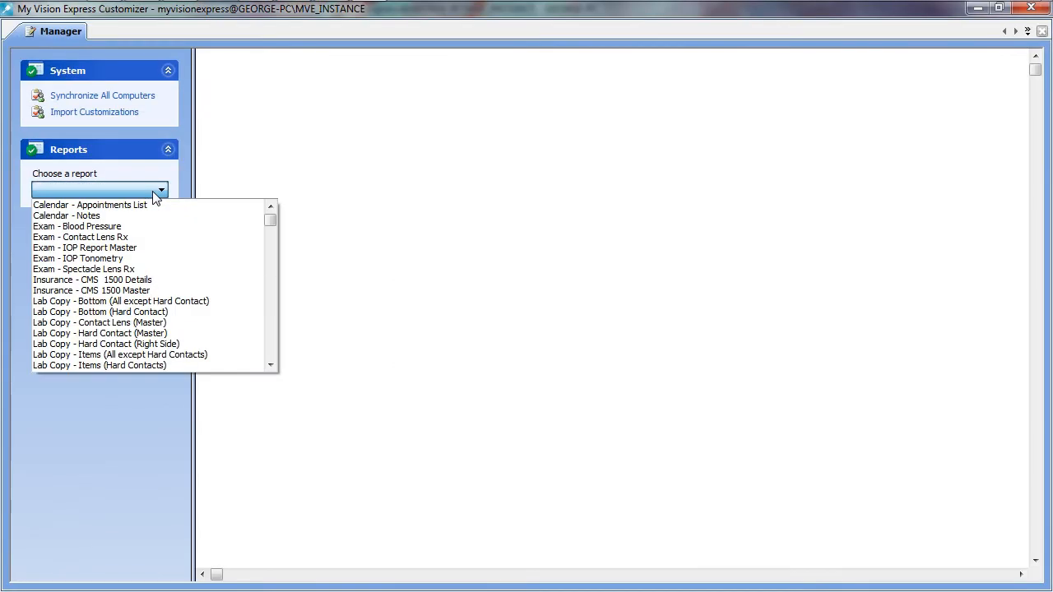
pyautogui.moveTo(268, 220); pyautogui.dragTo(265, 279)
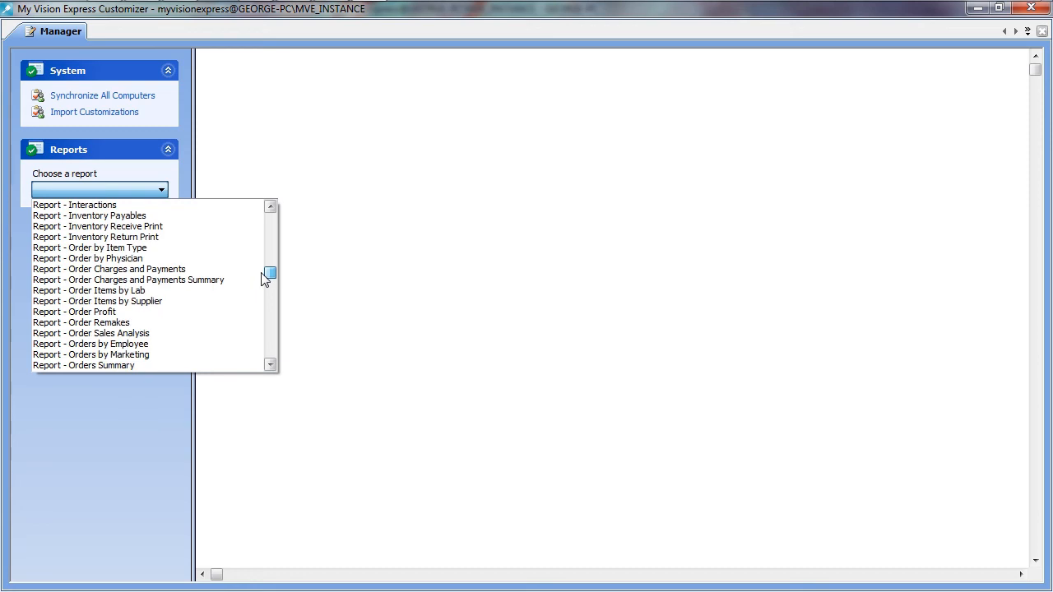
pyautogui.click(182, 312)
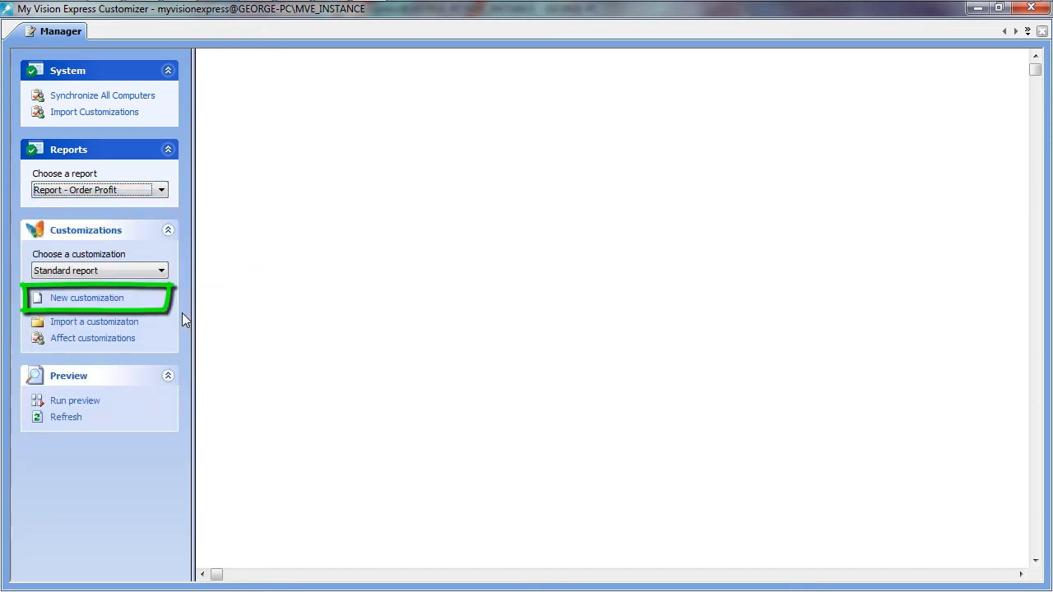
# Create a new customization of the chosen report named "custom profit report".
pyautogui.click(103, 299)
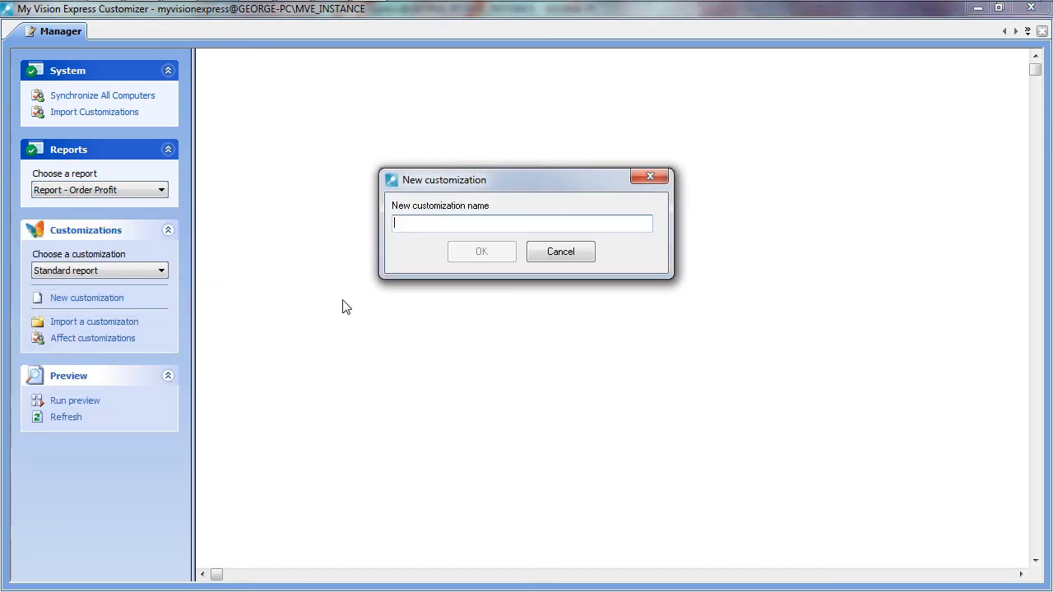
pyautogui.write('c')
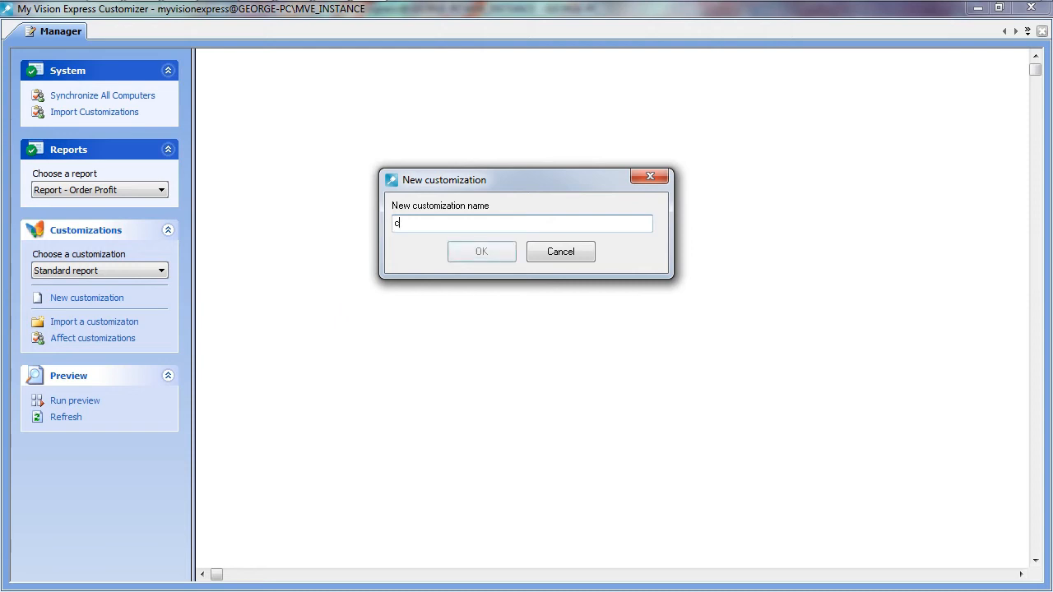
pyautogui.write('ustom profit report')
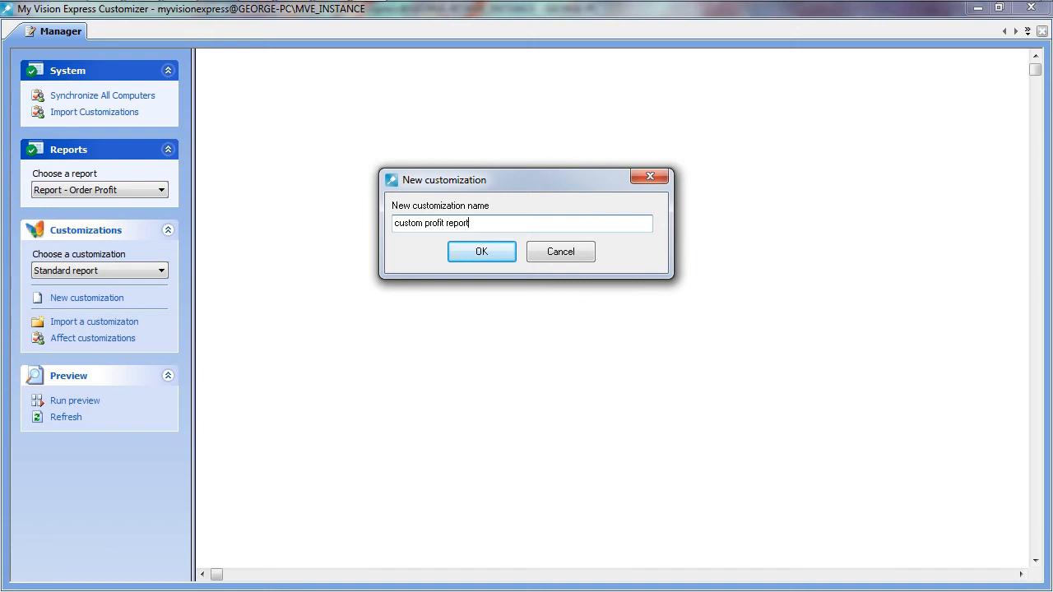
pyautogui.press('Return')
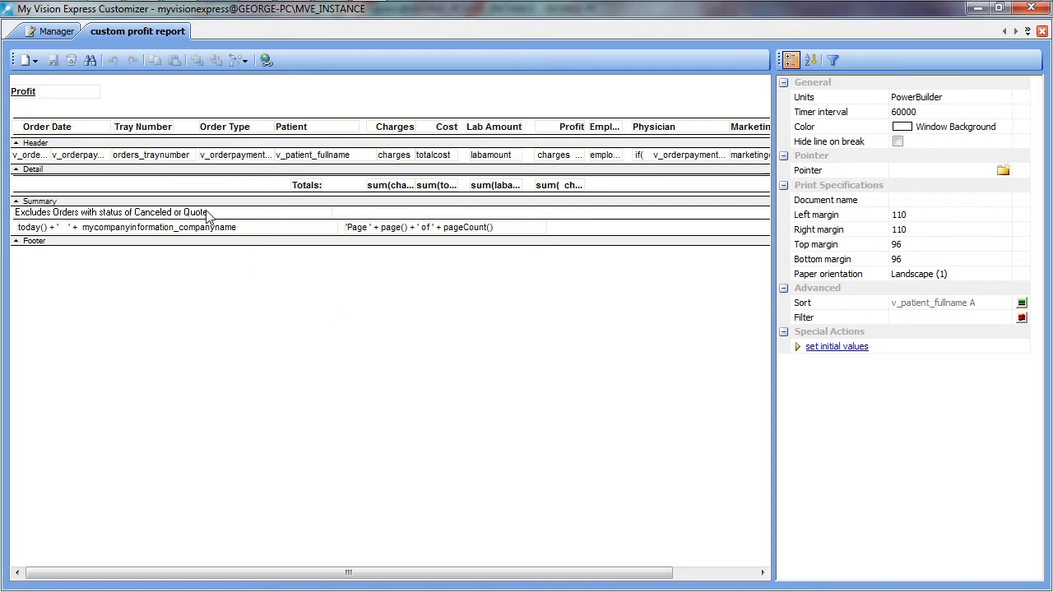
# Create a new group under the Header band, defined by the fullname column of v_patient.
pyautogui.click(192, 146)
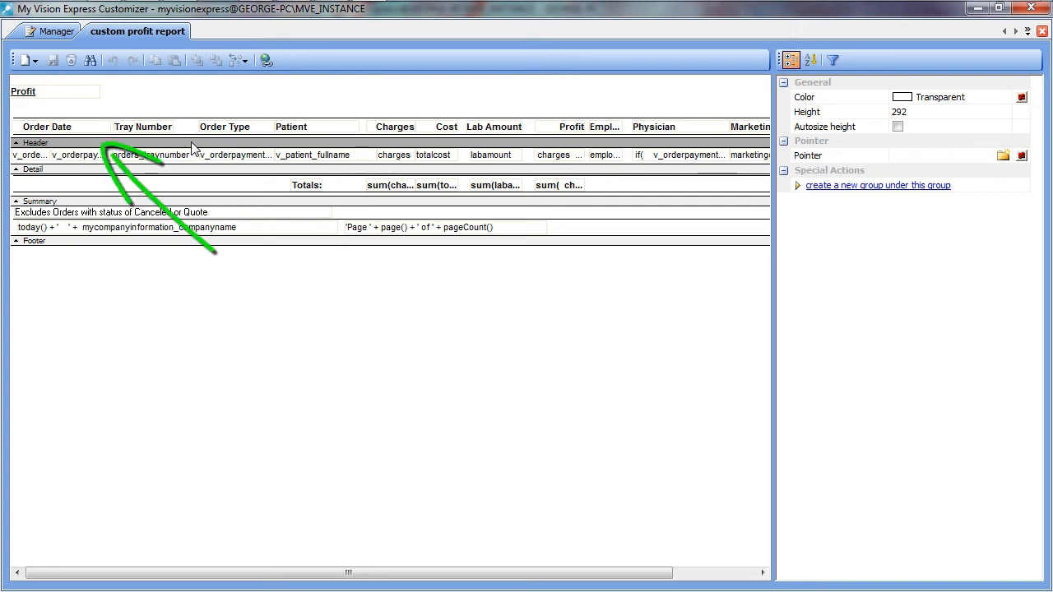
pyautogui.click(876, 193)
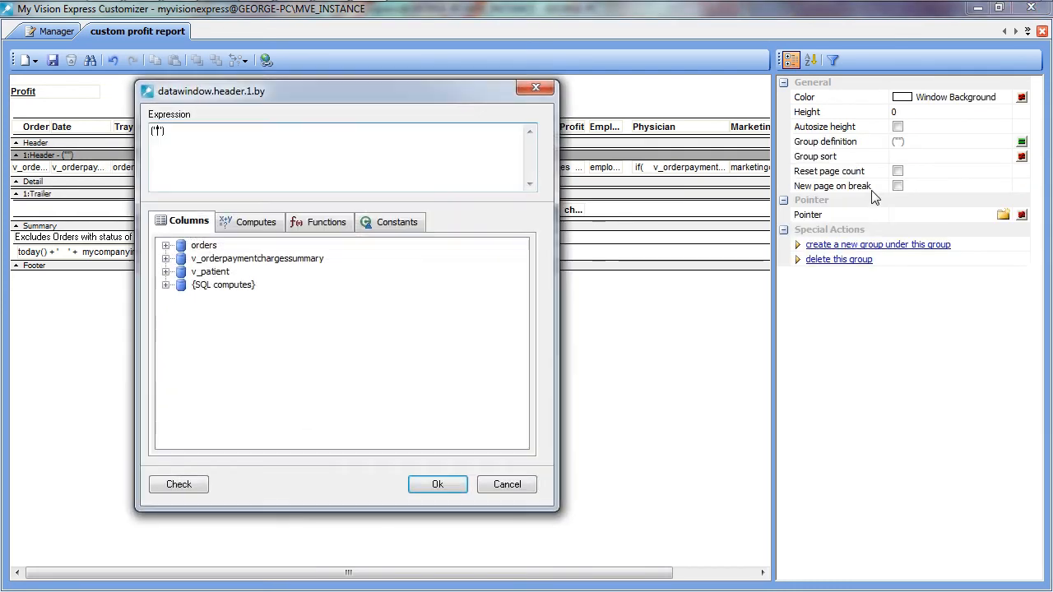
pyautogui.click(165, 271)
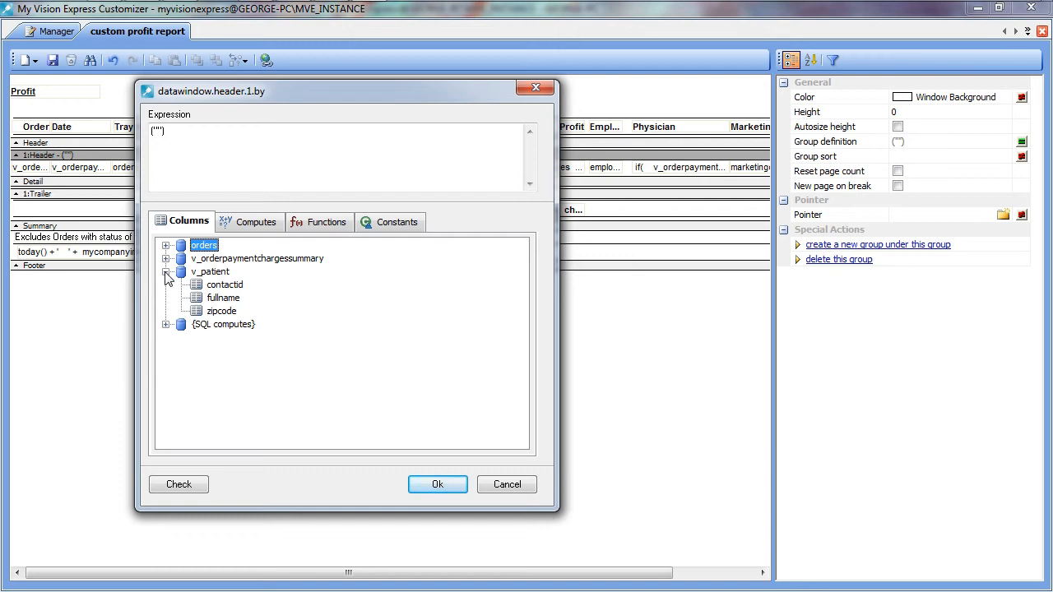
pyautogui.doubleClick(231, 300)
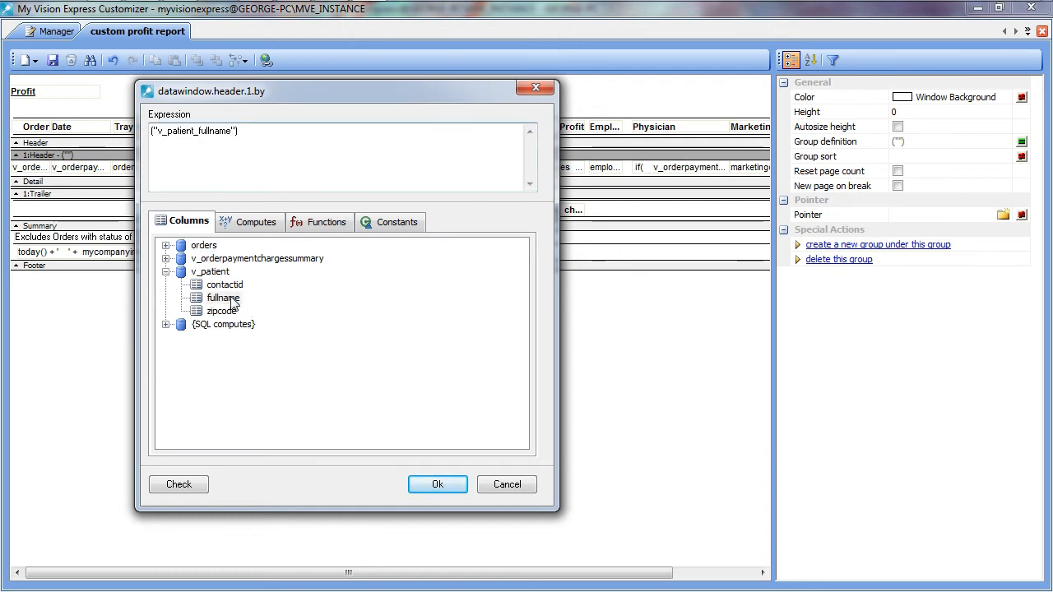
pyautogui.click(414, 486)
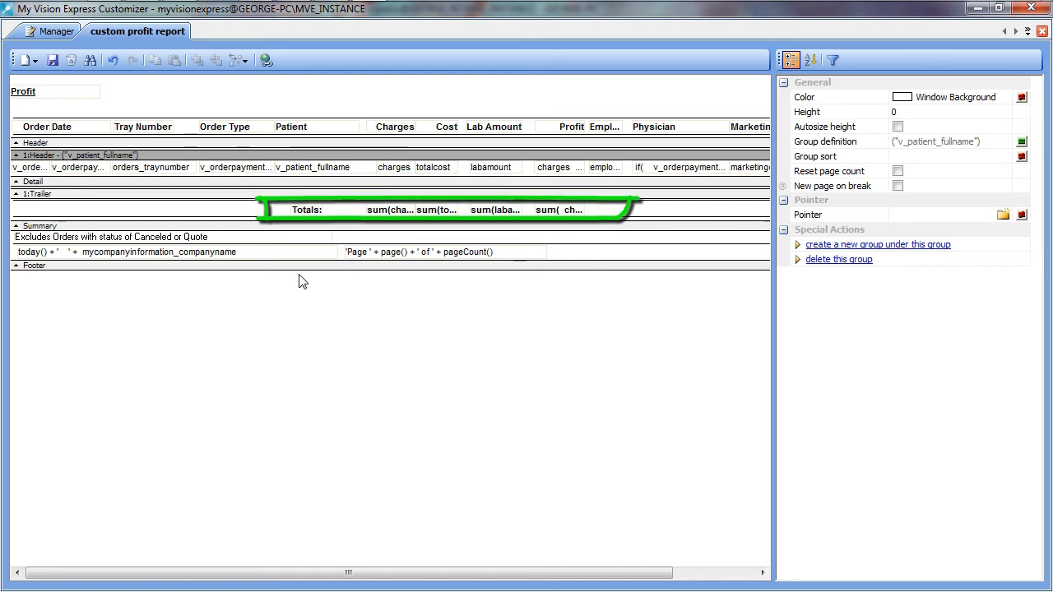
# Enlarge the group's trailer band to a height of about 88 and place a copy of the Summary totals row and its line in it.
pyautogui.click(385, 200)
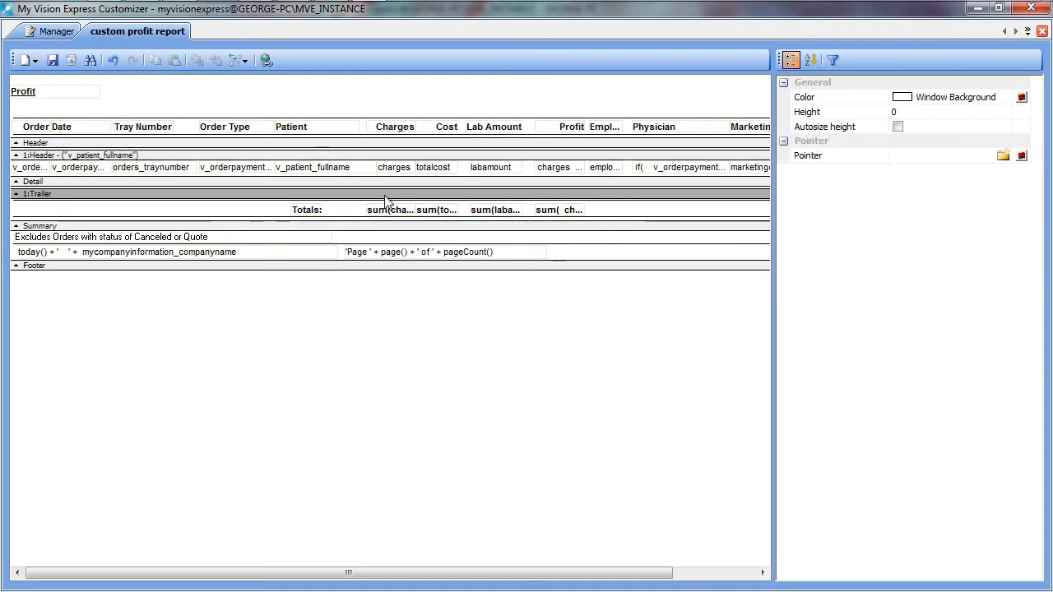
pyautogui.moveTo(384, 200); pyautogui.dragTo(384, 216)
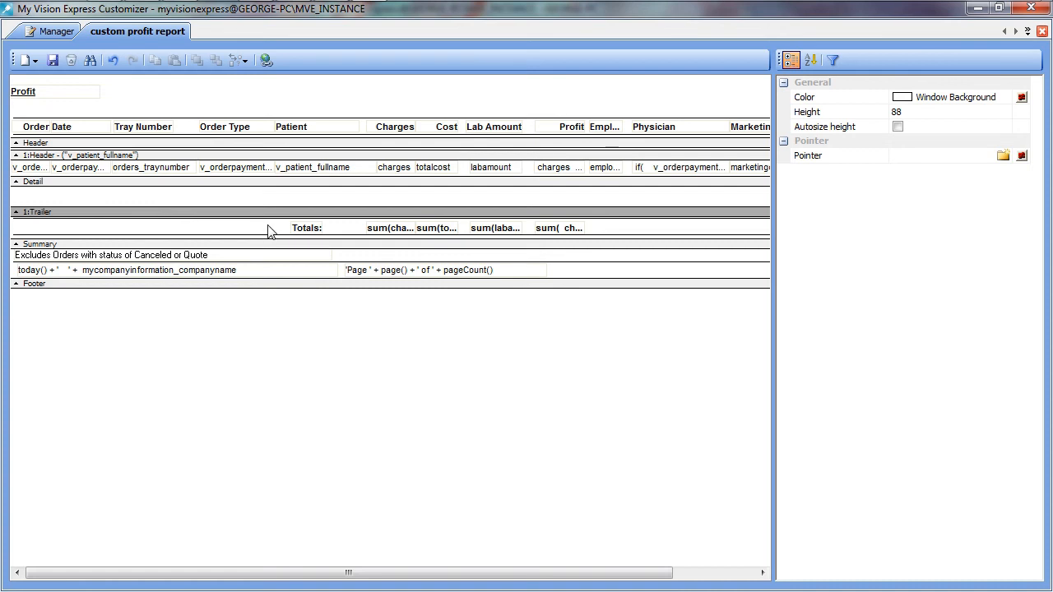
pyautogui.moveTo(268, 224); pyautogui.dragTo(616, 233)
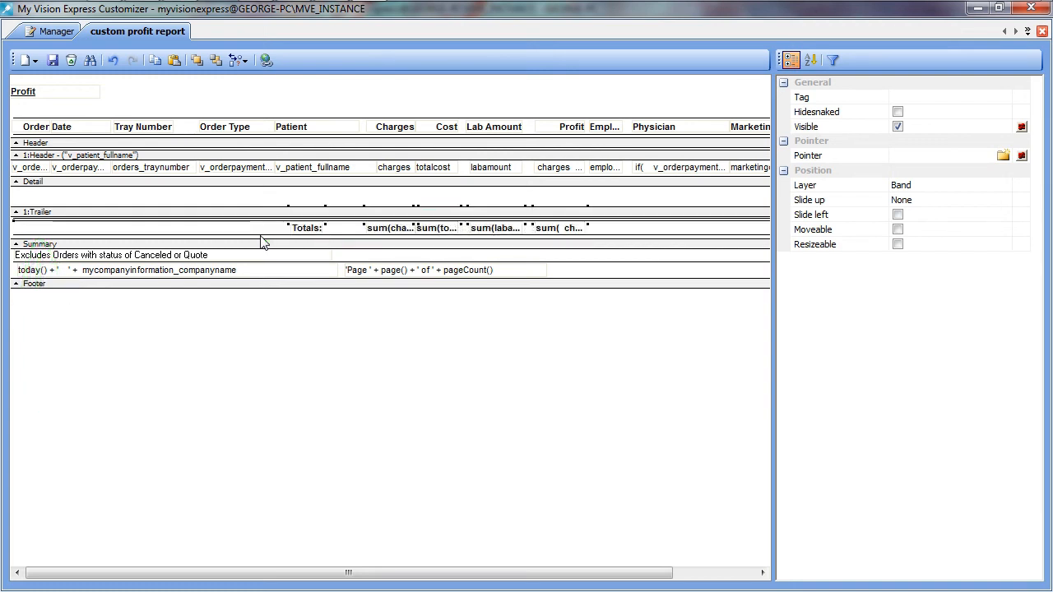
pyautogui.press('Up')
pyautogui.press('Up')
pyautogui.press('Up')
pyautogui.press('Up')
pyautogui.press('Up')
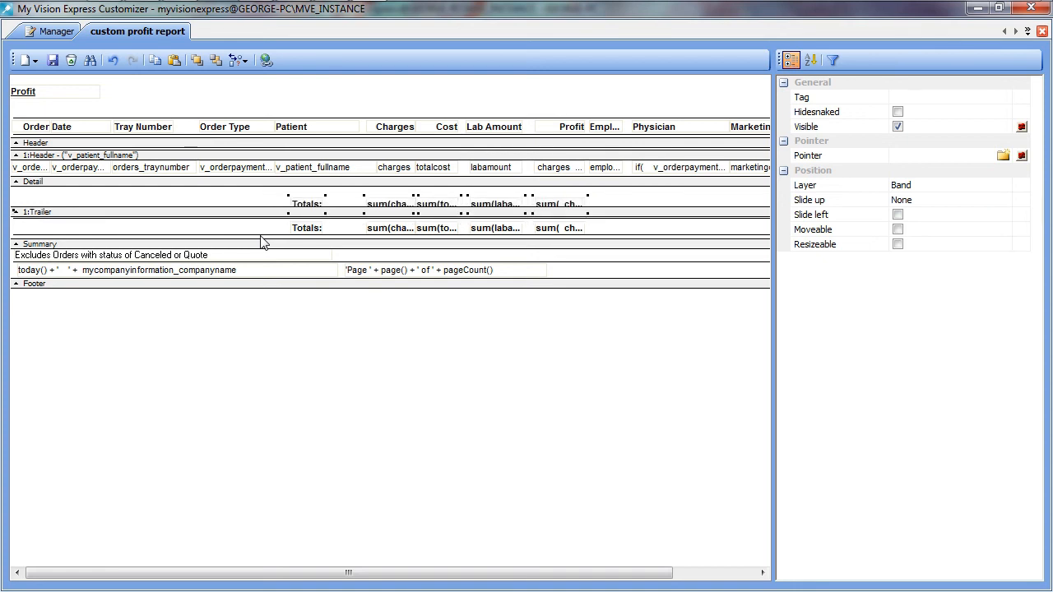
pyautogui.press('Up')
pyautogui.press('Up')
pyautogui.press('Up')
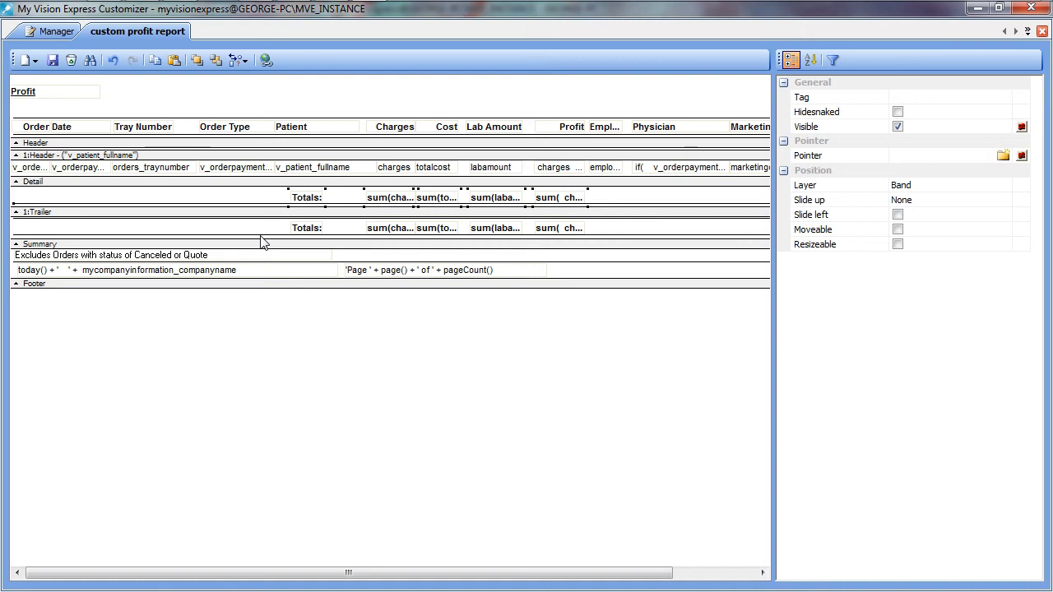
pyautogui.click(276, 323)
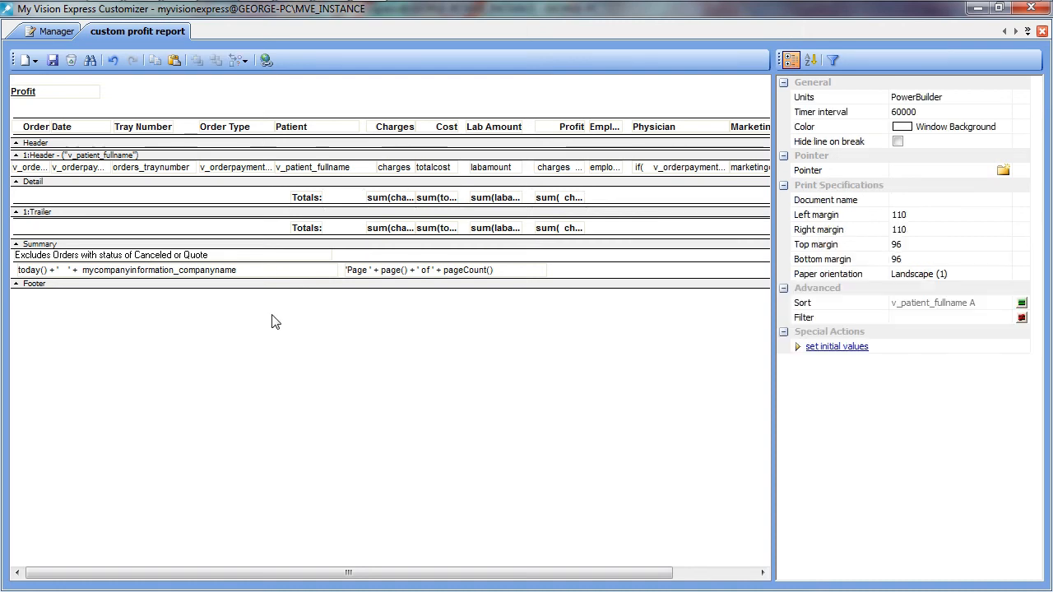
# Duplicate the line beneath the trailer totals and move the copy above them to Y 12.
pyautogui.click(238, 207)
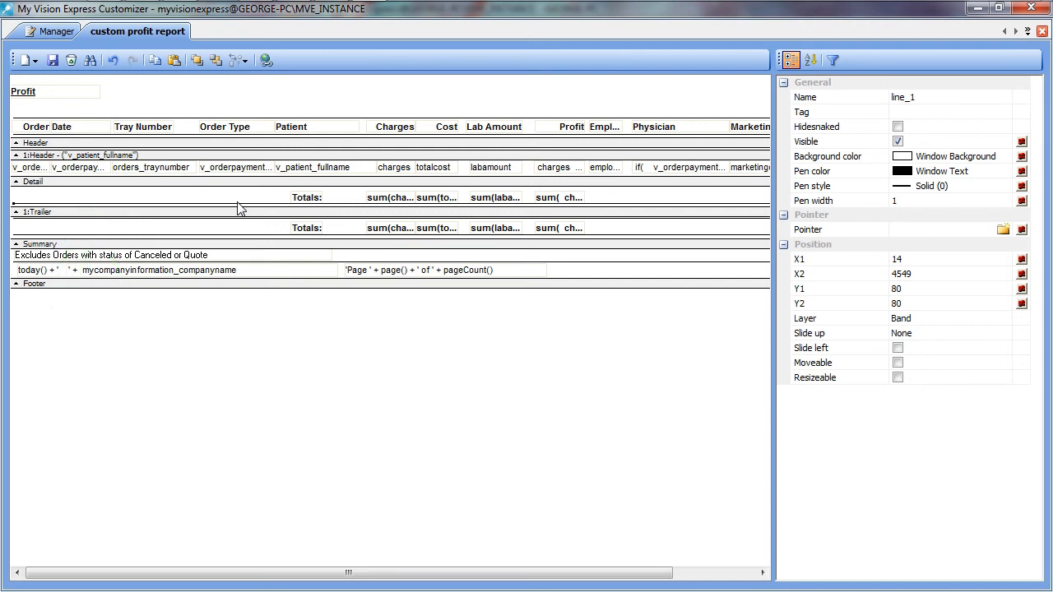
pyautogui.click(238, 206)
pyautogui.press('Up')
pyautogui.press('Up')
pyautogui.press('Up')
pyautogui.press('Up')
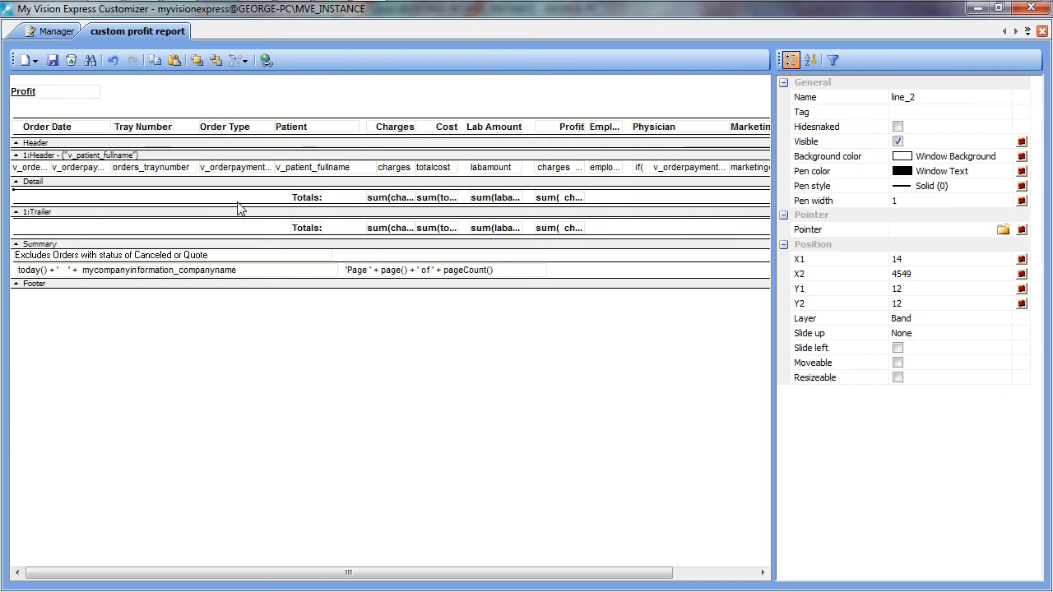
pyautogui.click(284, 353)
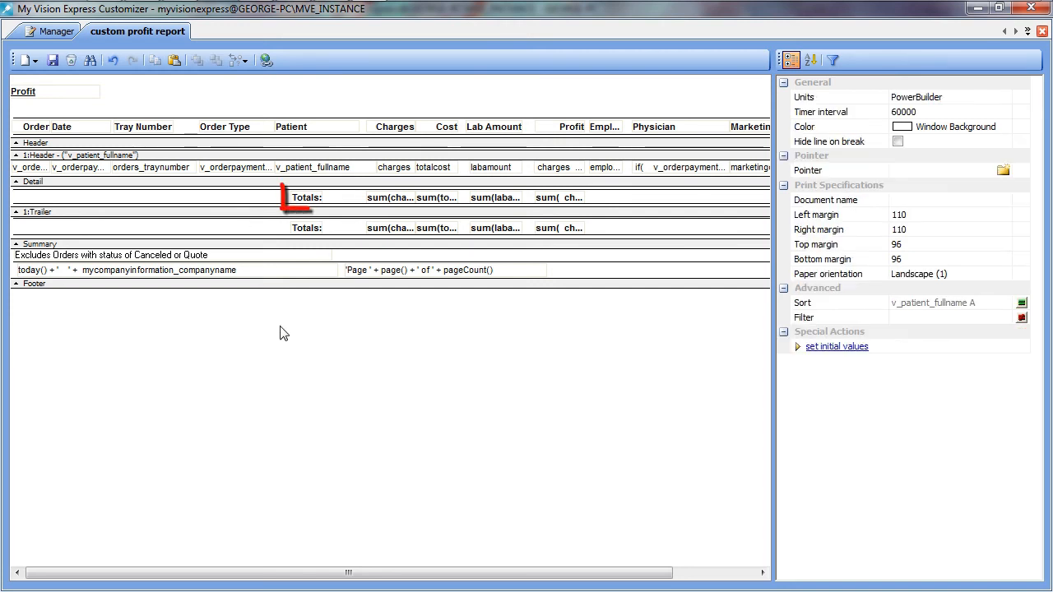
# Replace the trailer's Totals: label with a computed field using the validated expression 'Total for' + ' ' + v_patient_fullname + ':'.
pyautogui.click(306, 200)
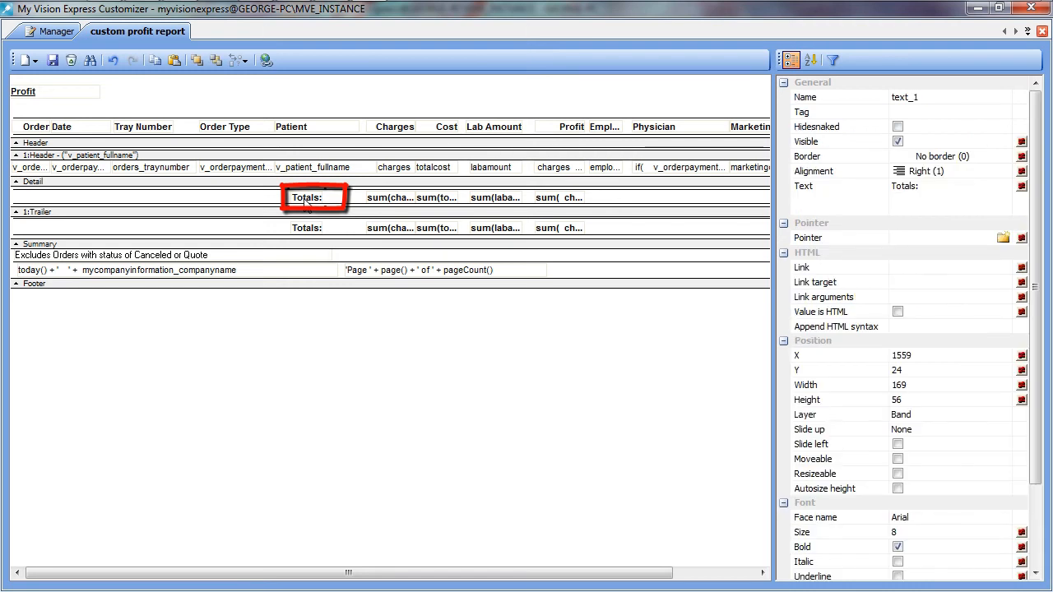
pyautogui.press('Delete')
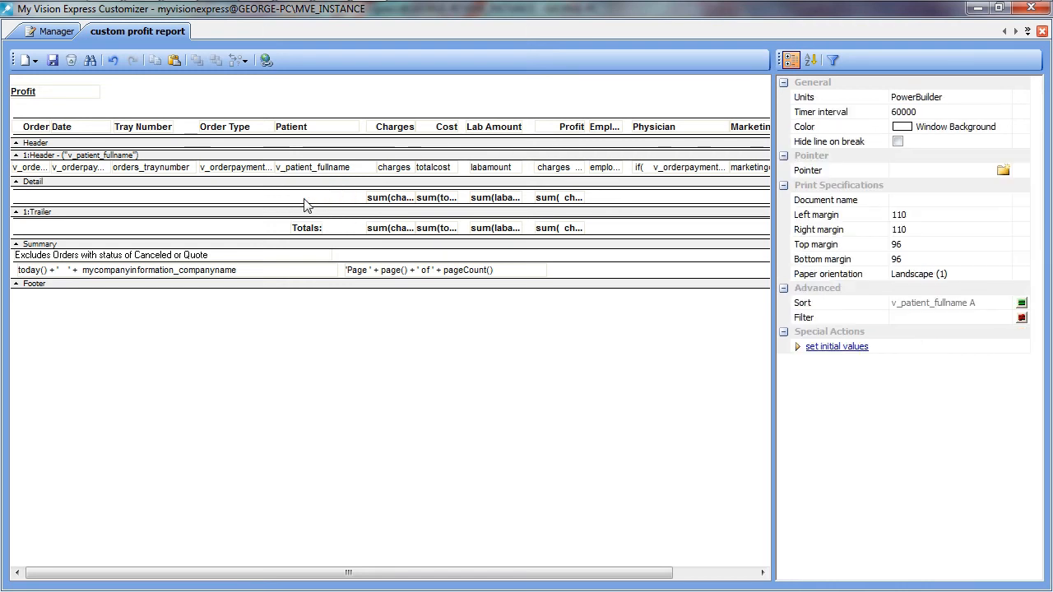
pyautogui.rightClick(305, 204)
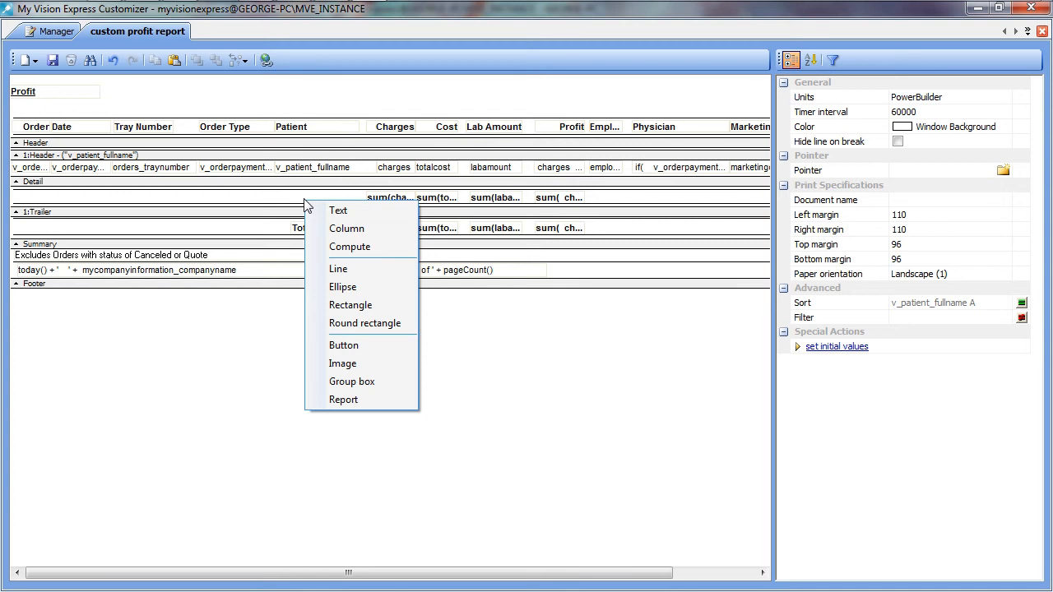
pyautogui.click(339, 248)
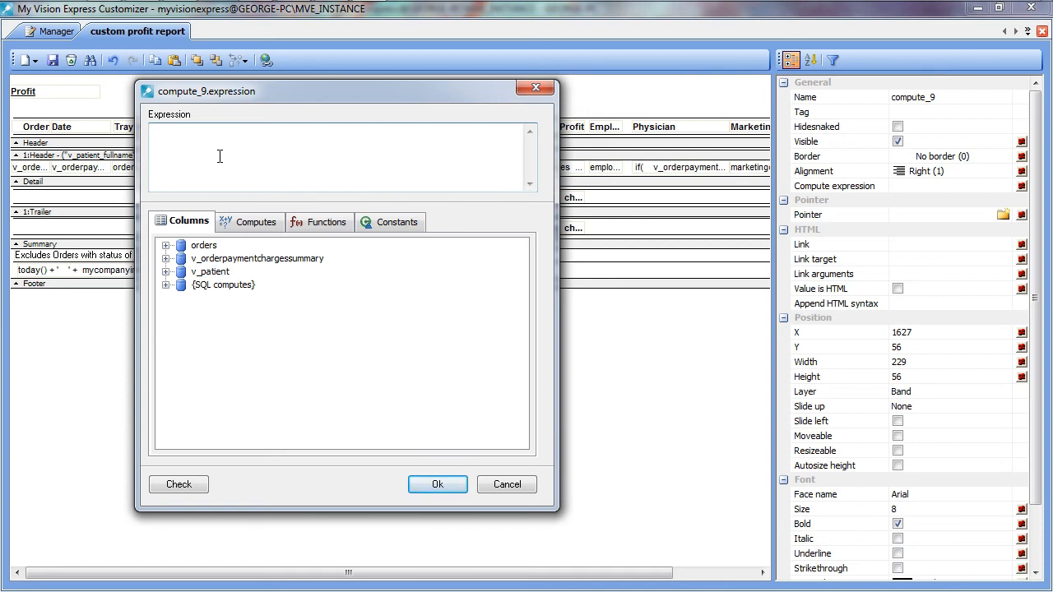
pyautogui.write("'Total for'")
pyautogui.write("+ ' ' +")
pyautogui.click(165, 271)
pyautogui.doubleClick(223, 298)
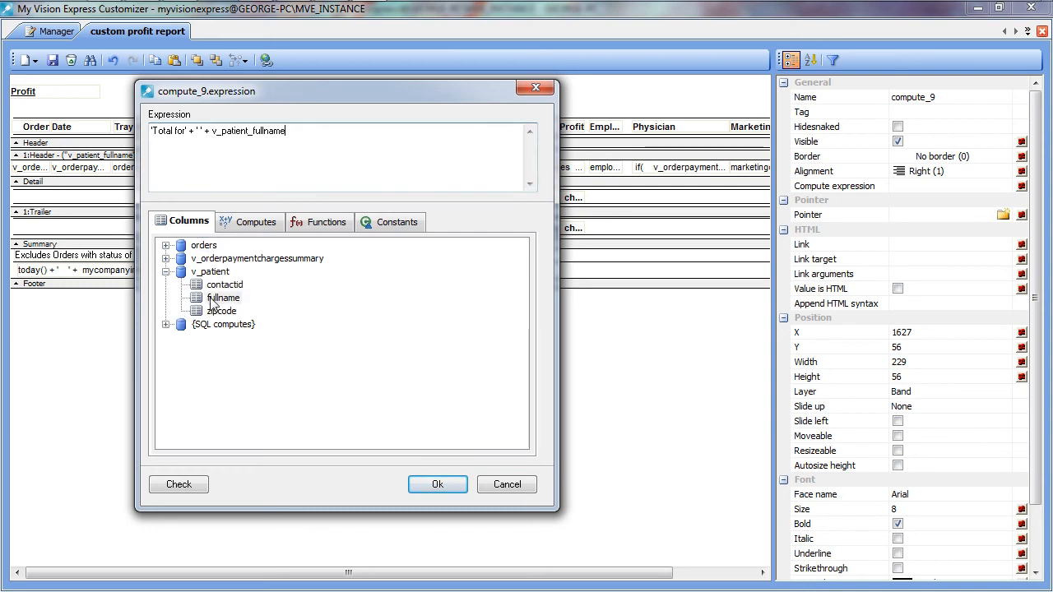
pyautogui.write("+ ':'")
pyautogui.click(201, 485)
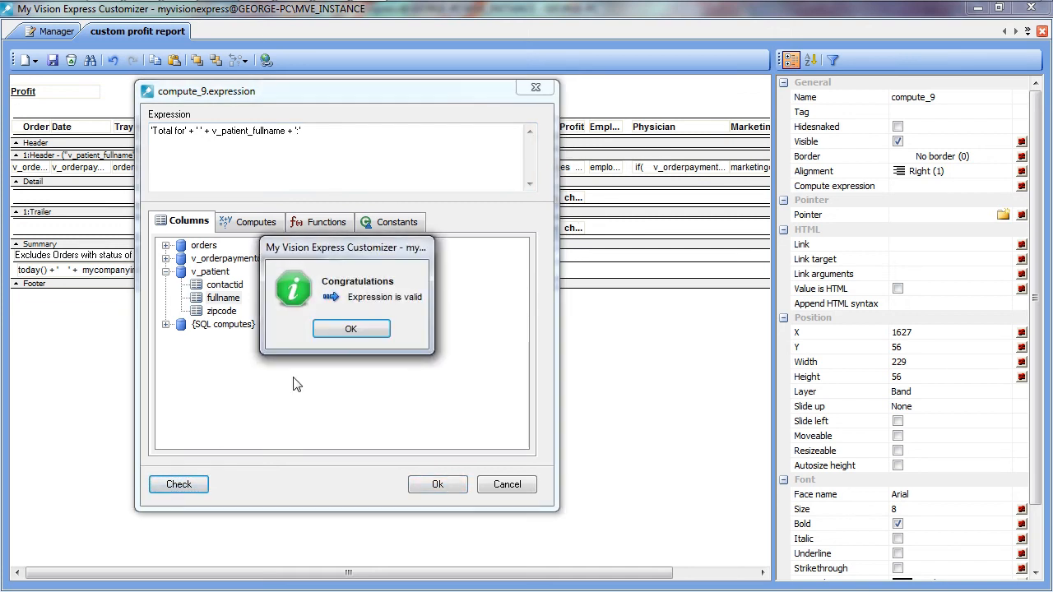
pyautogui.click(346, 330)
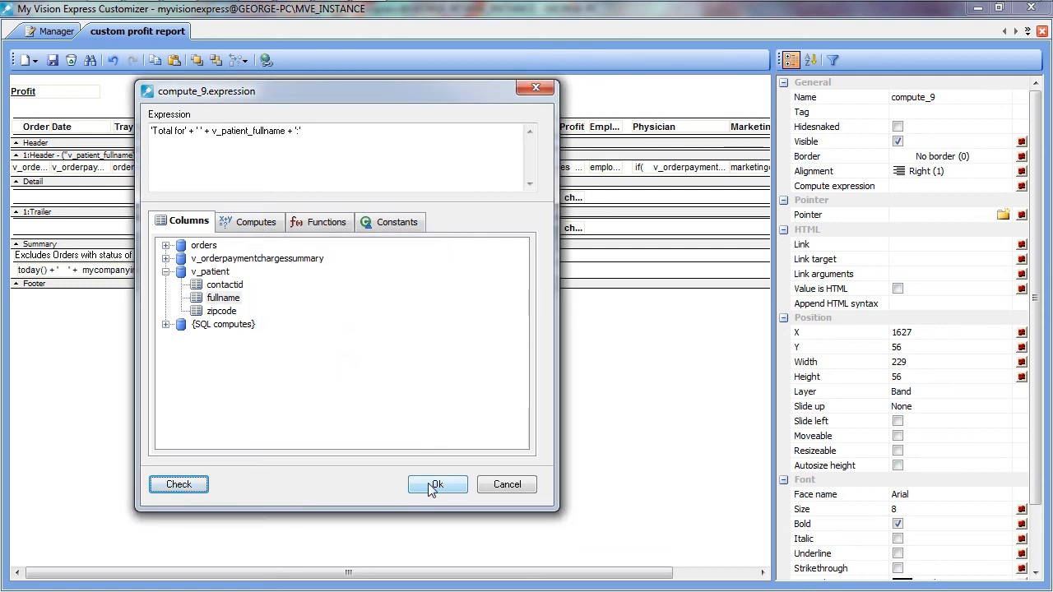
pyautogui.click(432, 485)
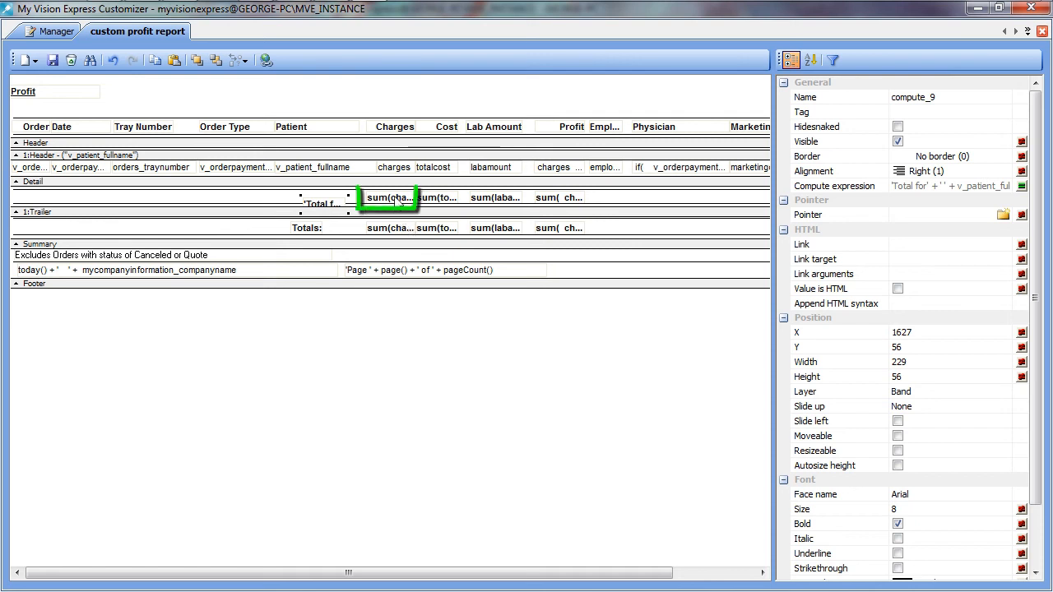
# Align the bottom edge of the trailer's 'Total for' computed field to that of the charges sum.
pyautogui.click(398, 200)
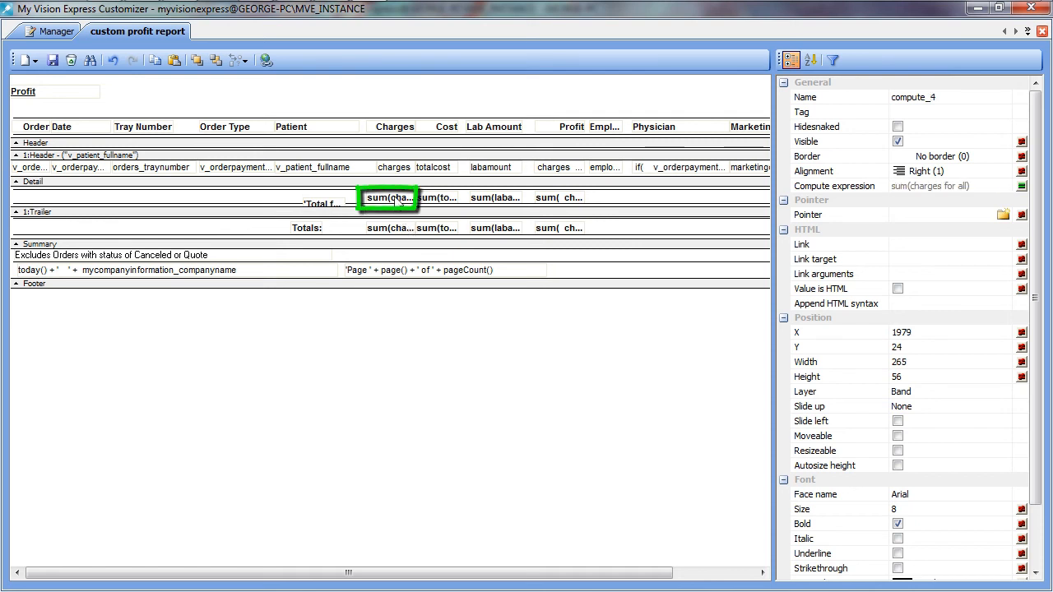
pyautogui.keyDown('ctrl'); pyautogui.click(333, 206); pyautogui.keyUp('ctrl')
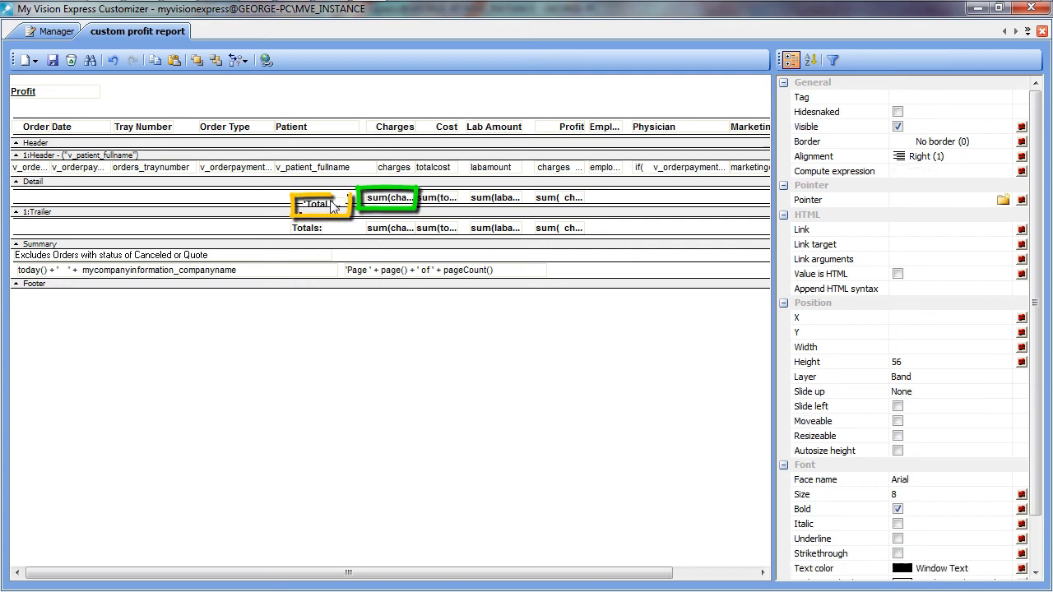
pyautogui.click(235, 61)
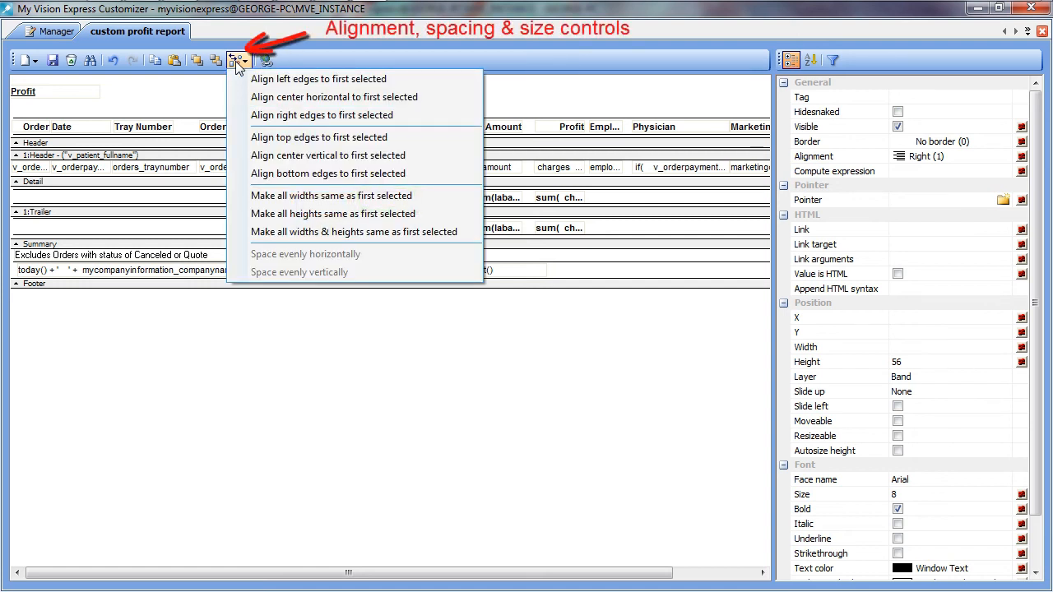
pyautogui.click(253, 175)
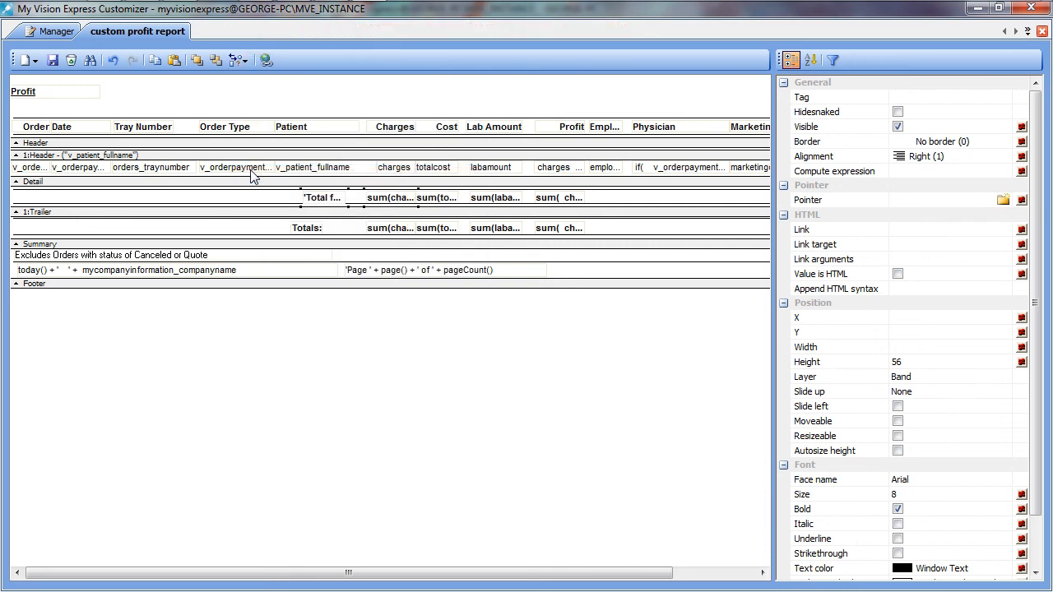
pyautogui.click(324, 327)
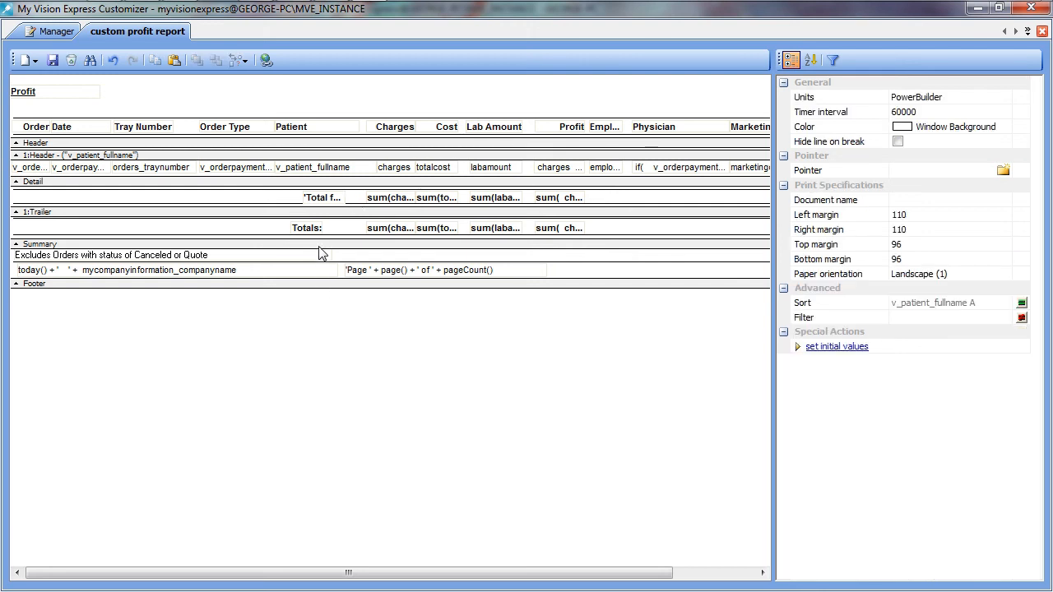
# Extend the 'Total for' field's left edge to X 699, making it about 1157 wide.
pyautogui.click(324, 201)
pyautogui.moveTo(301, 197); pyautogui.dragTo(137, 199)
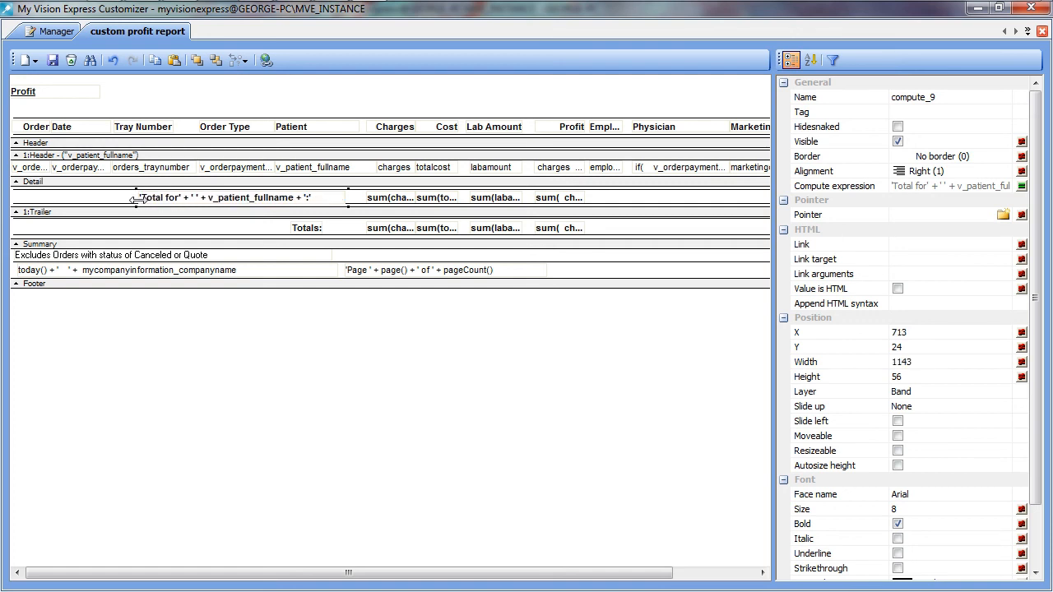
pyautogui.moveTo(137, 199); pyautogui.dragTo(130, 200)
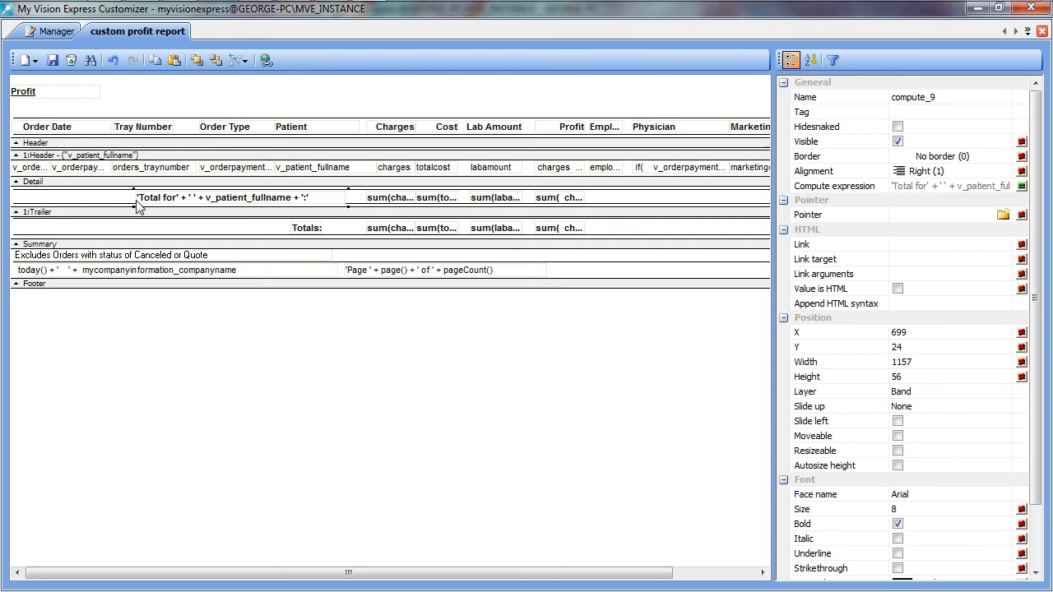
pyautogui.click(225, 380)
# Move the trailer's lower line down to Y 88 and resize the trailer band to a height of 96.
pyautogui.click(370, 214)
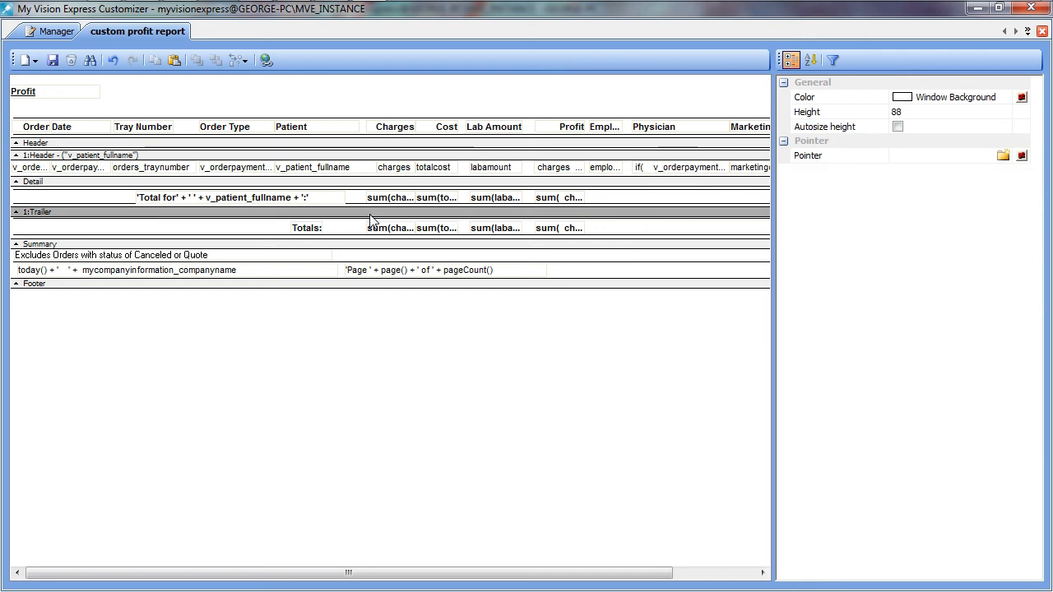
pyautogui.moveTo(370, 214); pyautogui.dragTo(367, 218)
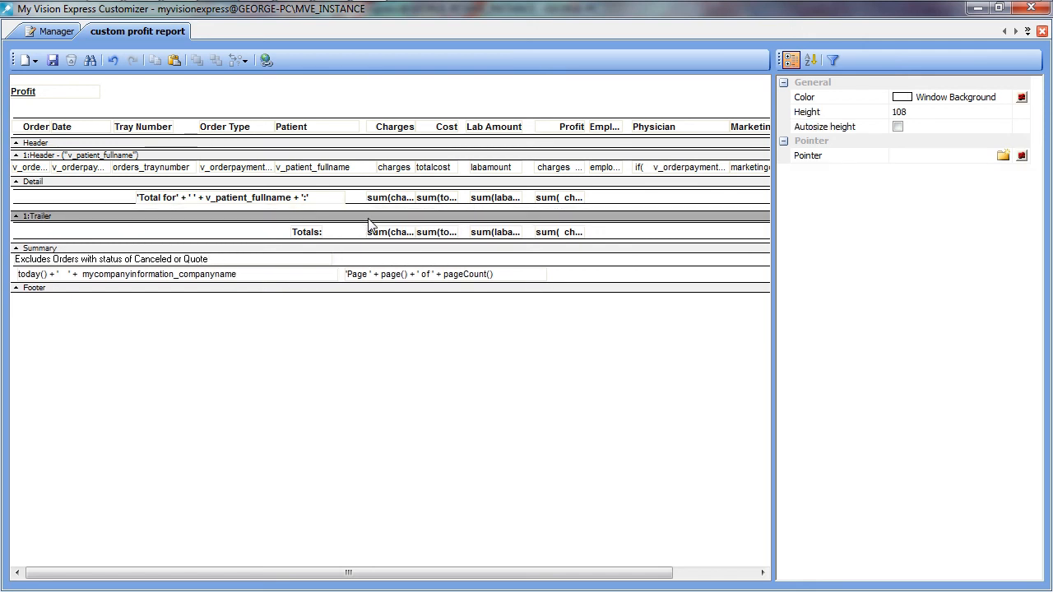
pyautogui.click(105, 208)
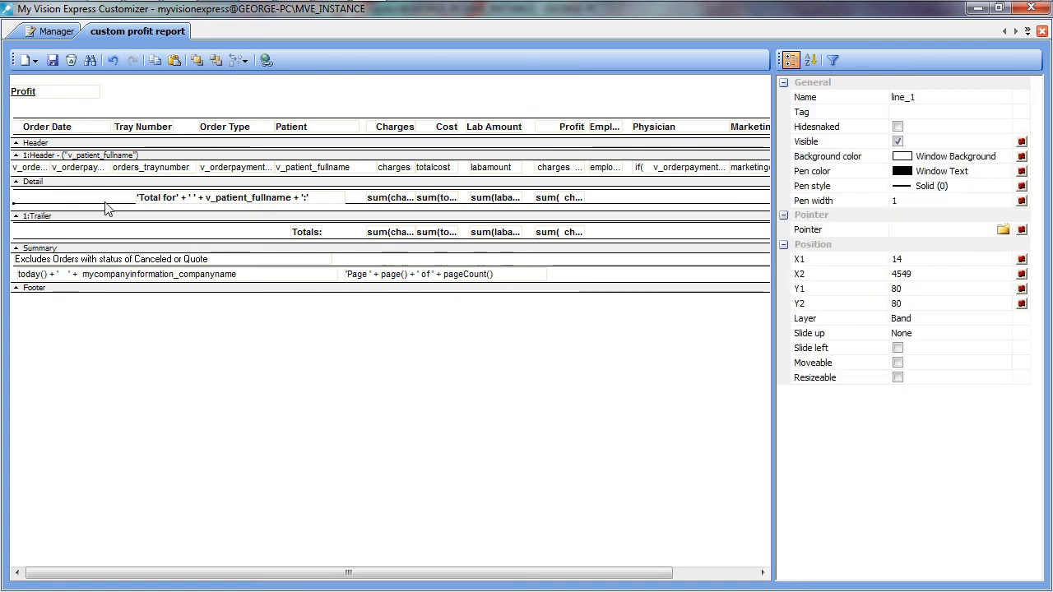
pyautogui.press('Down')
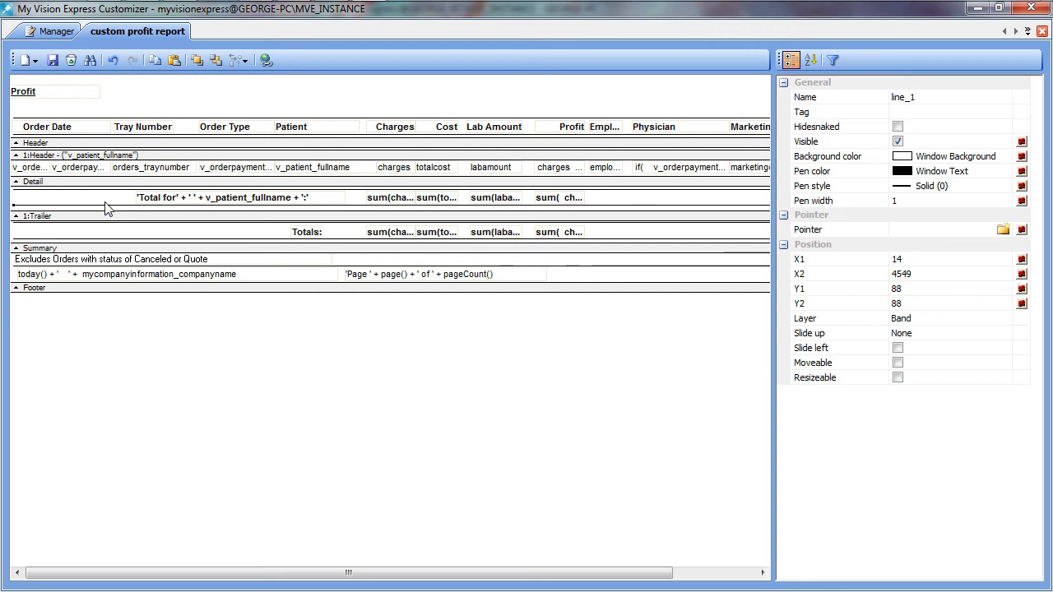
pyautogui.click(204, 215)
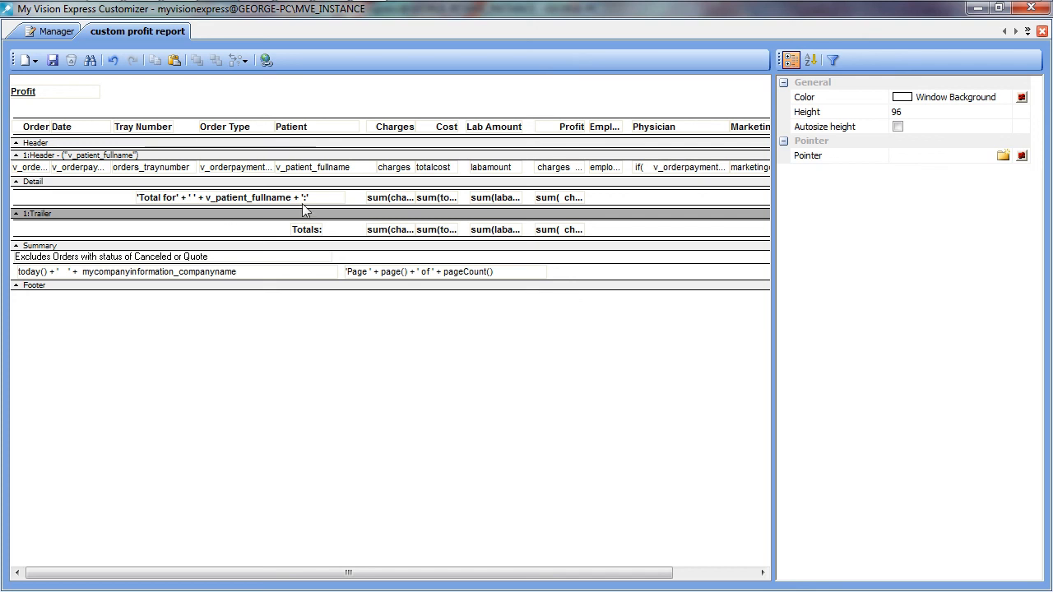
# Change the trailer's charges total expression to sum(charges for group 1).
pyautogui.click(394, 203)
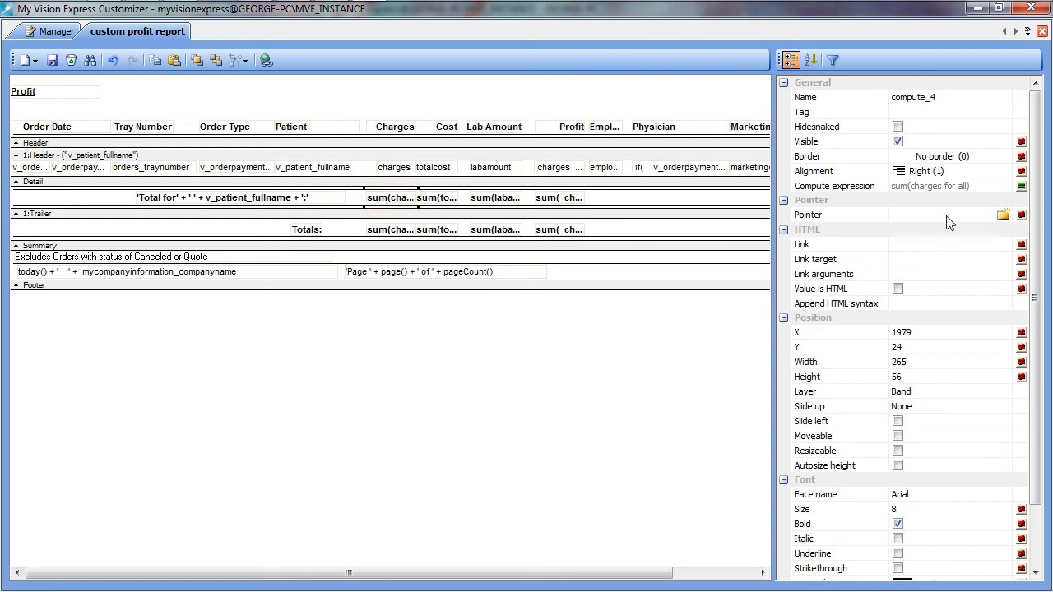
pyautogui.click(1022, 188)
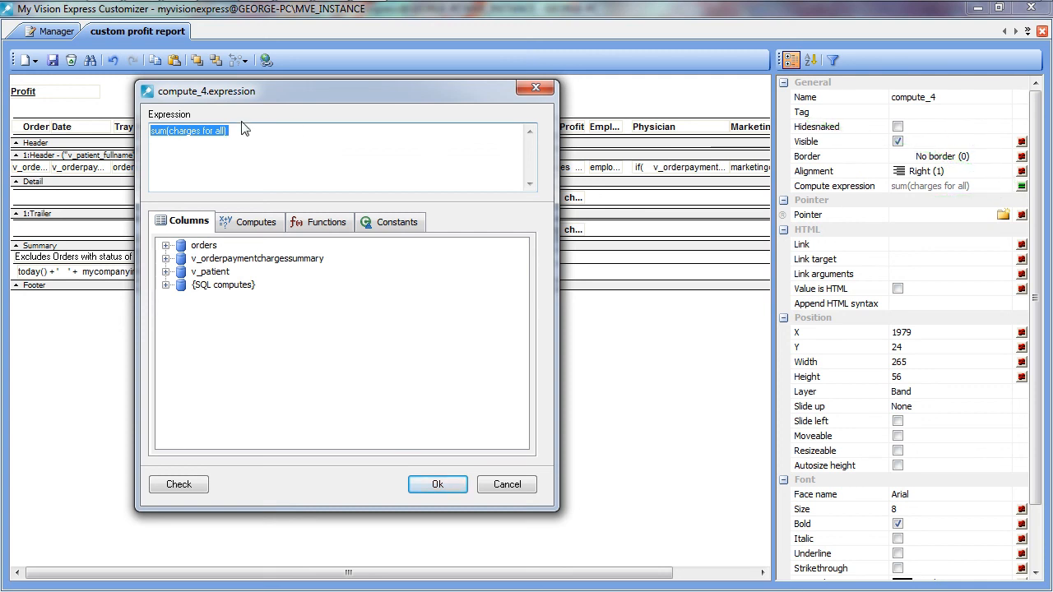
pyautogui.click(226, 138)
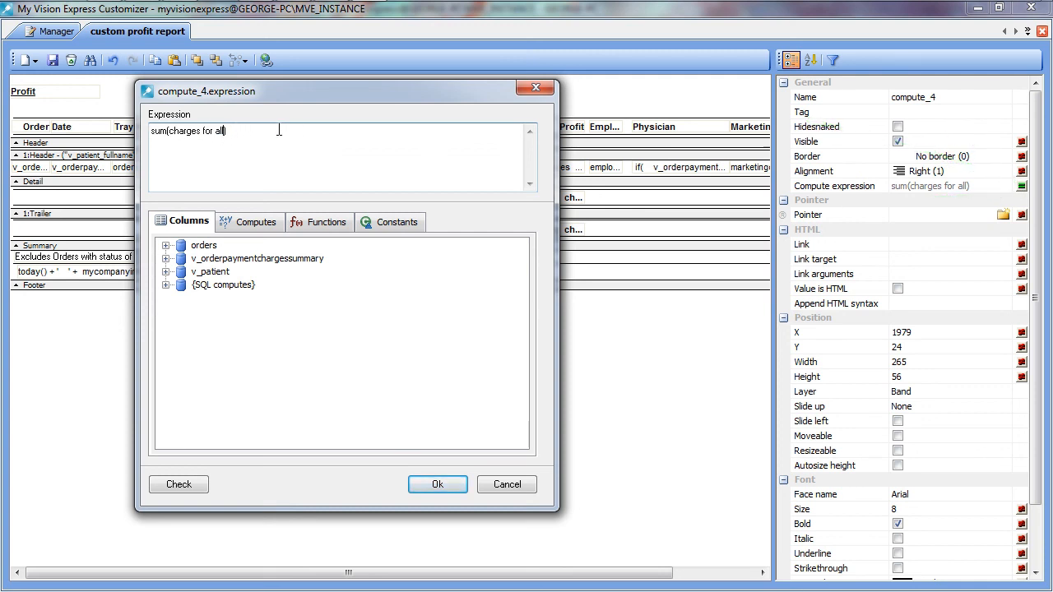
pyautogui.write('group 1')
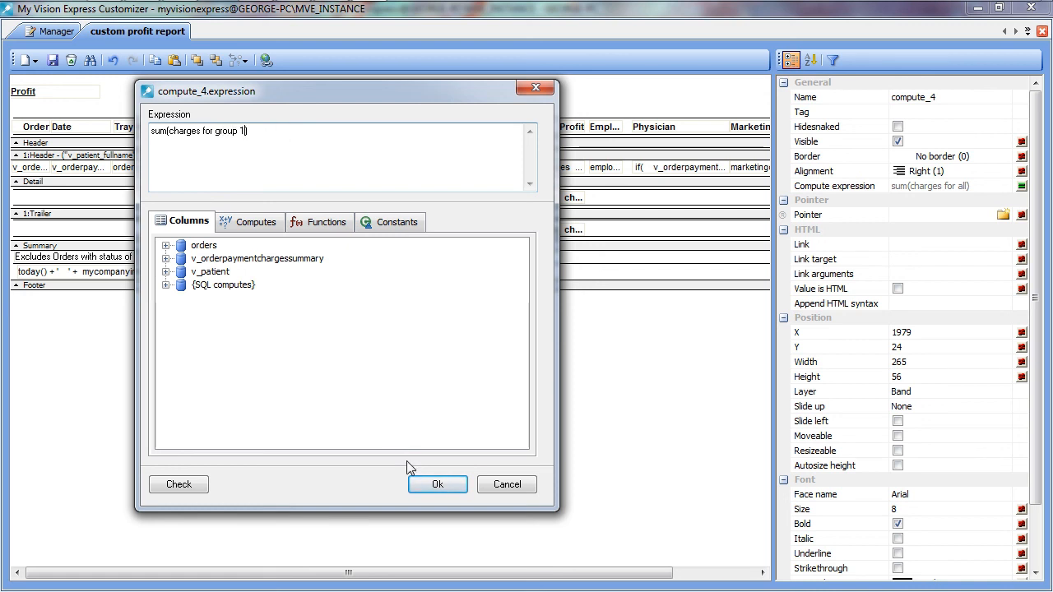
pyautogui.click(422, 485)
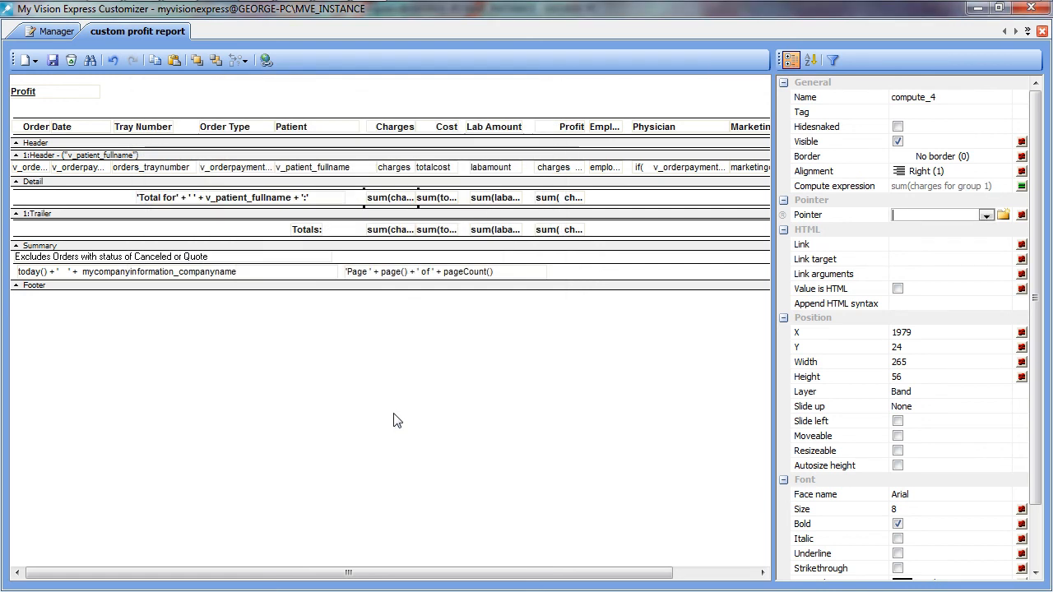
# Change the trailer's cost total expression to sum(totalcost for group 1).
pyautogui.click(451, 203)
pyautogui.click(1021, 186)
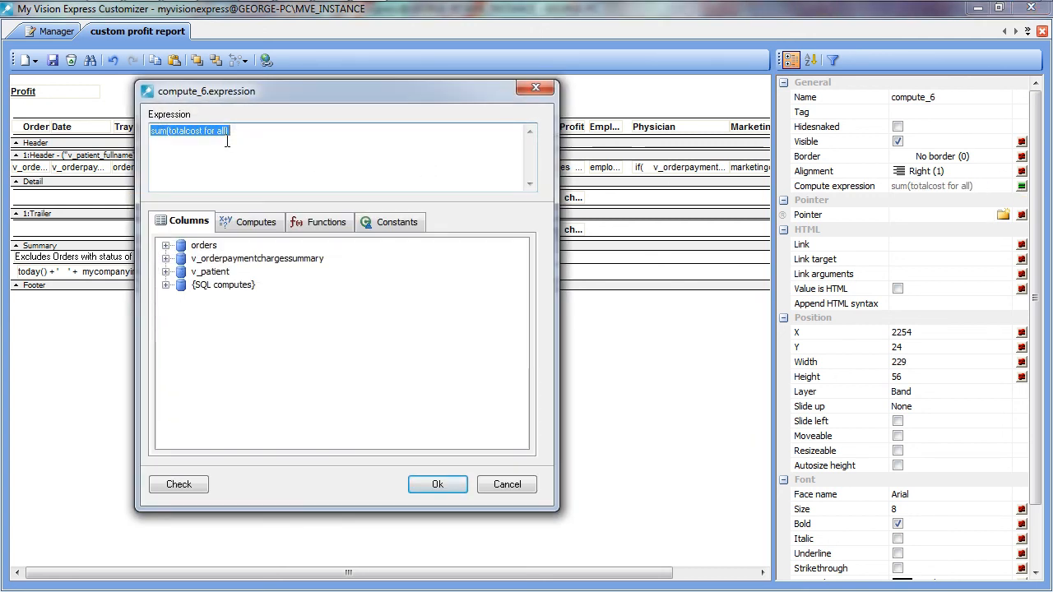
pyautogui.click(251, 136)
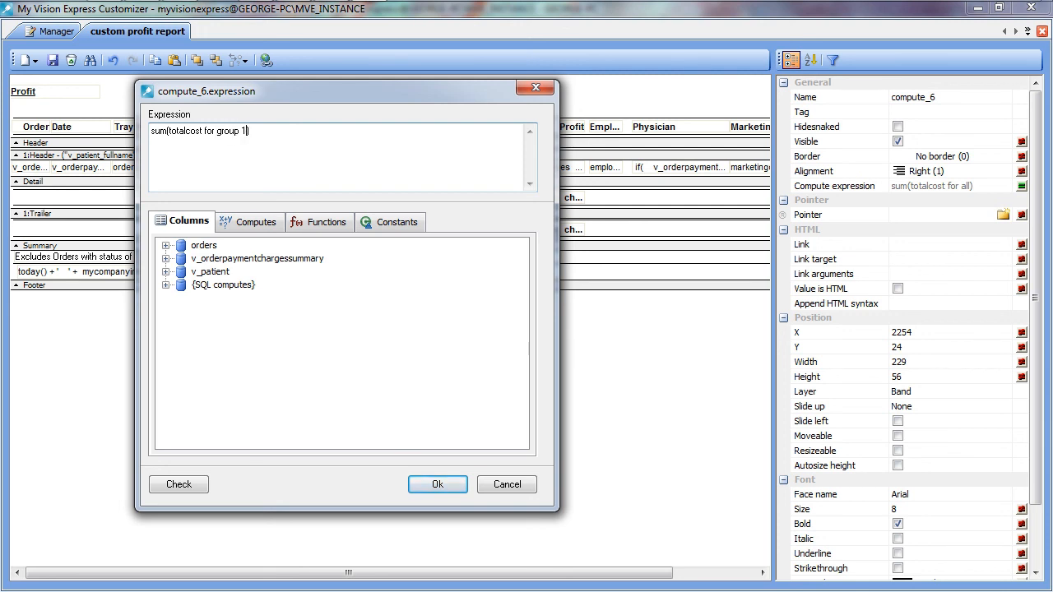
pyautogui.press('Return')
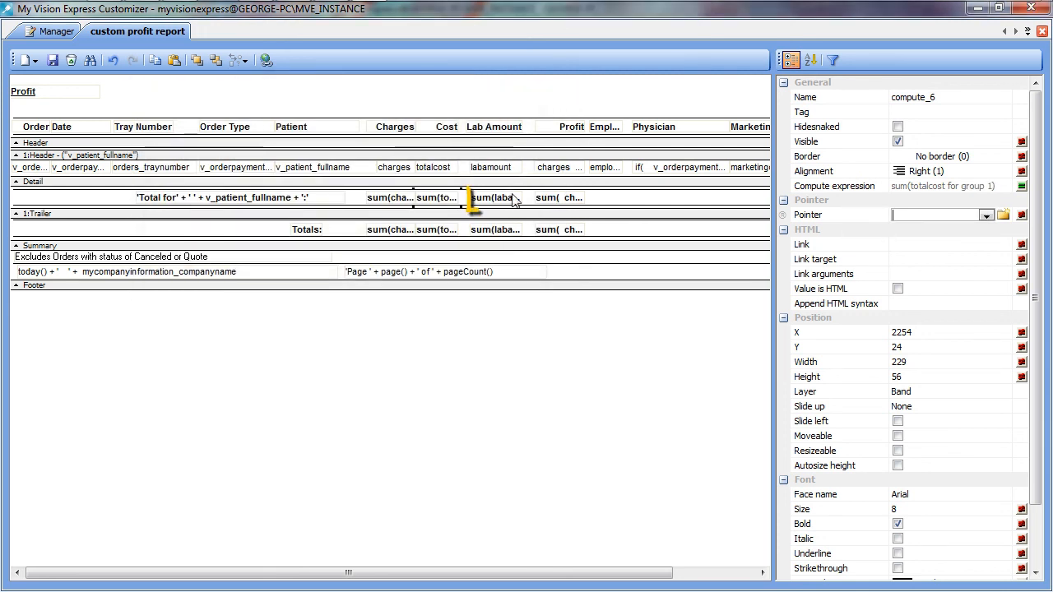
# Change the trailer's lab amount total expression to sum(labamount for group 1).
pyautogui.click(513, 201)
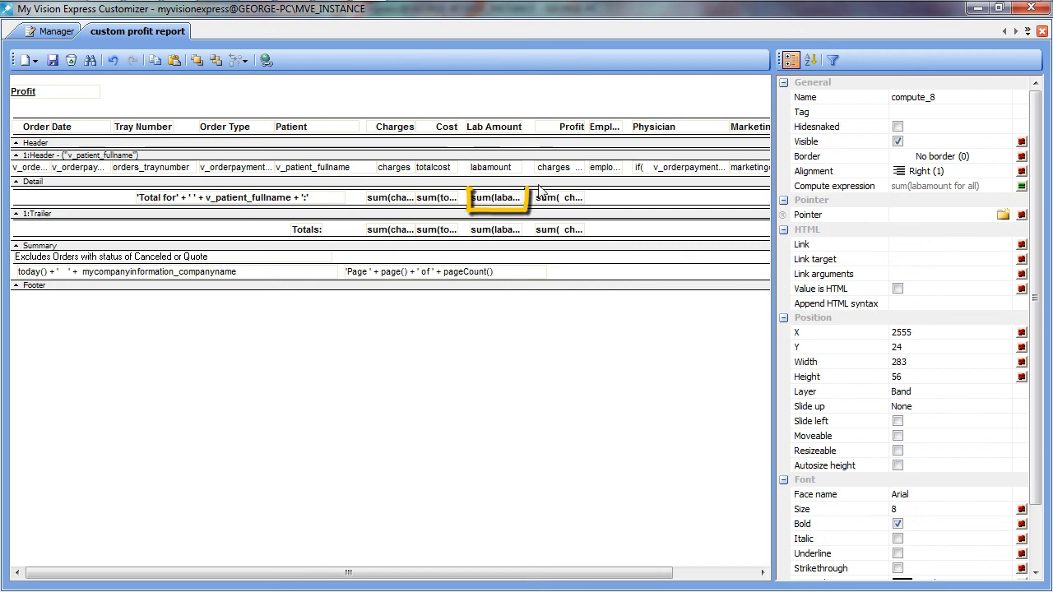
pyautogui.click(1021, 188)
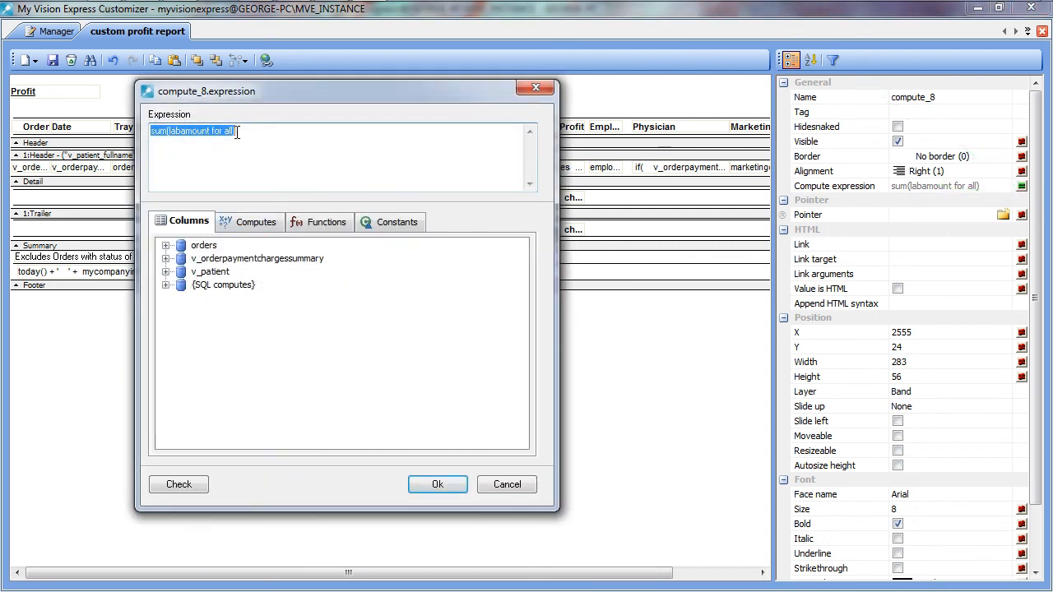
pyautogui.click(237, 133)
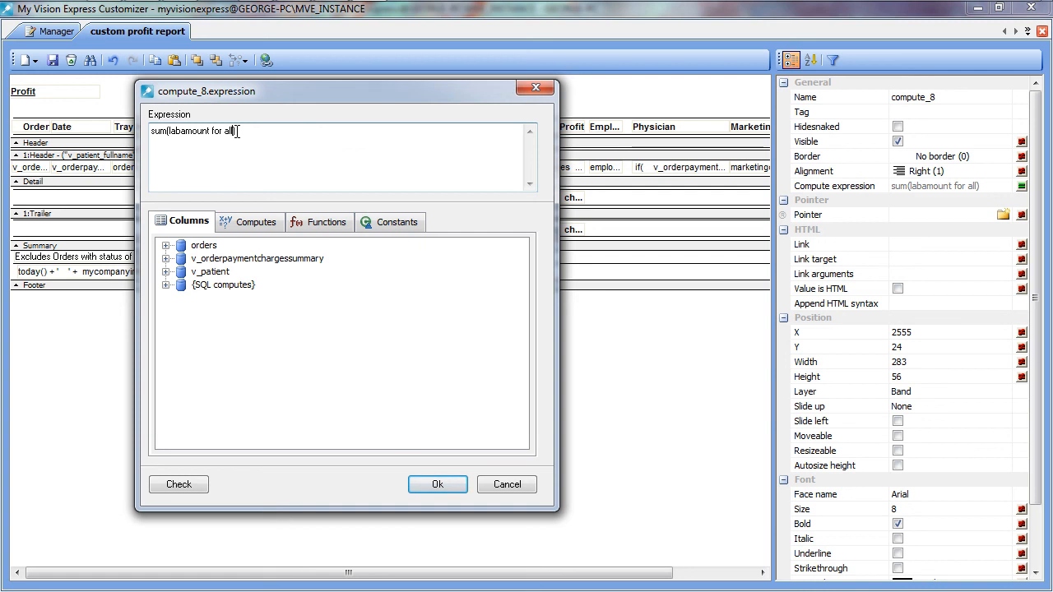
pyautogui.press('BackSpace')
pyautogui.press('BackSpace')
pyautogui.write('group 1')
pyautogui.press('Return')
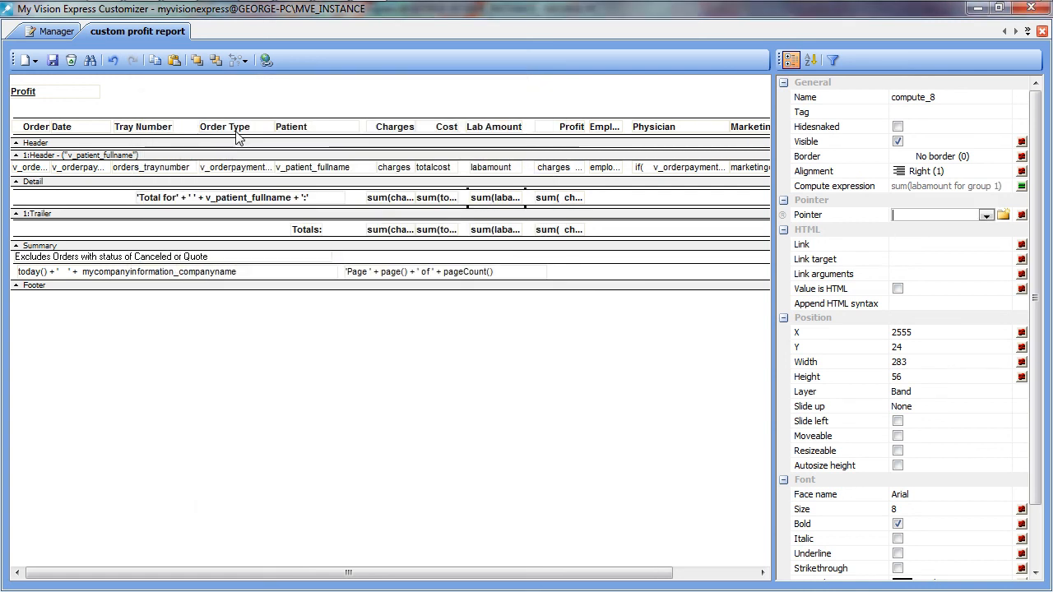
# Change the trailer's profit total expression to sum( charges - totalcost - labamount for group 1) and save the report.
pyautogui.click(549, 200)
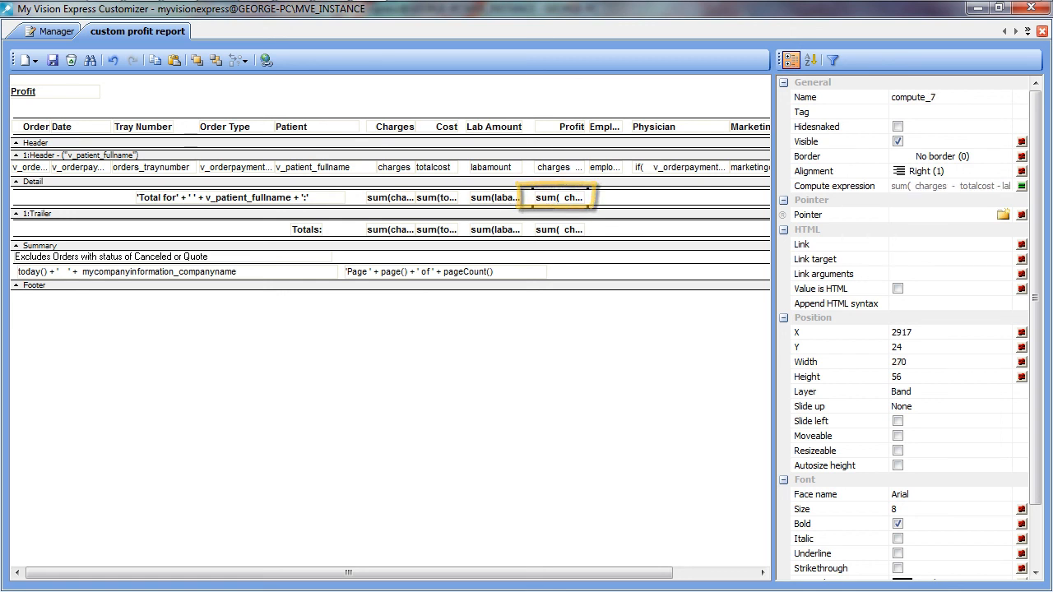
pyautogui.click(1022, 186)
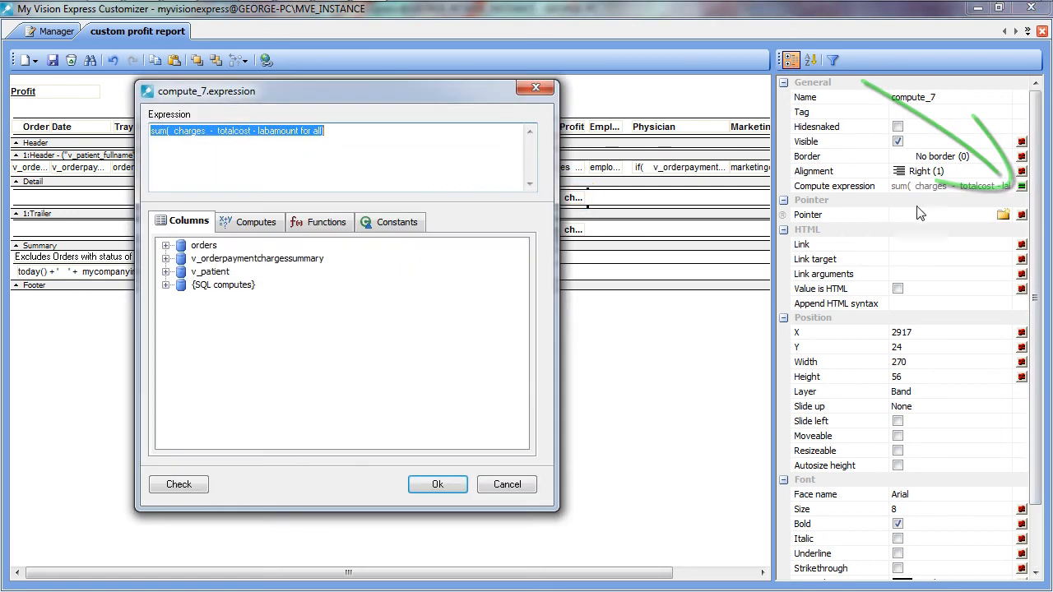
pyautogui.click(326, 137)
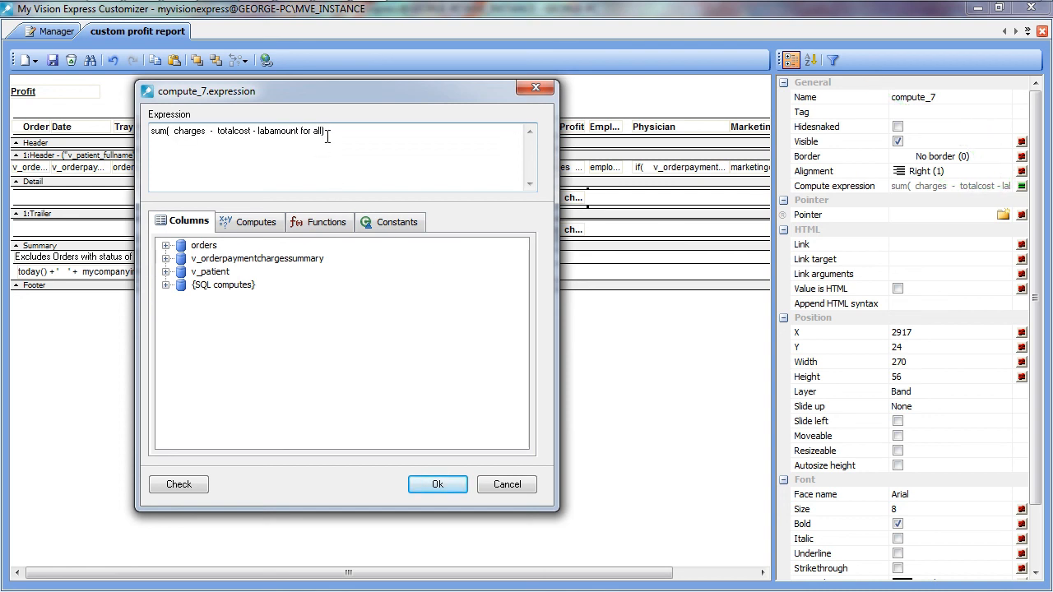
pyautogui.write('group 1')
pyautogui.click(438, 484)
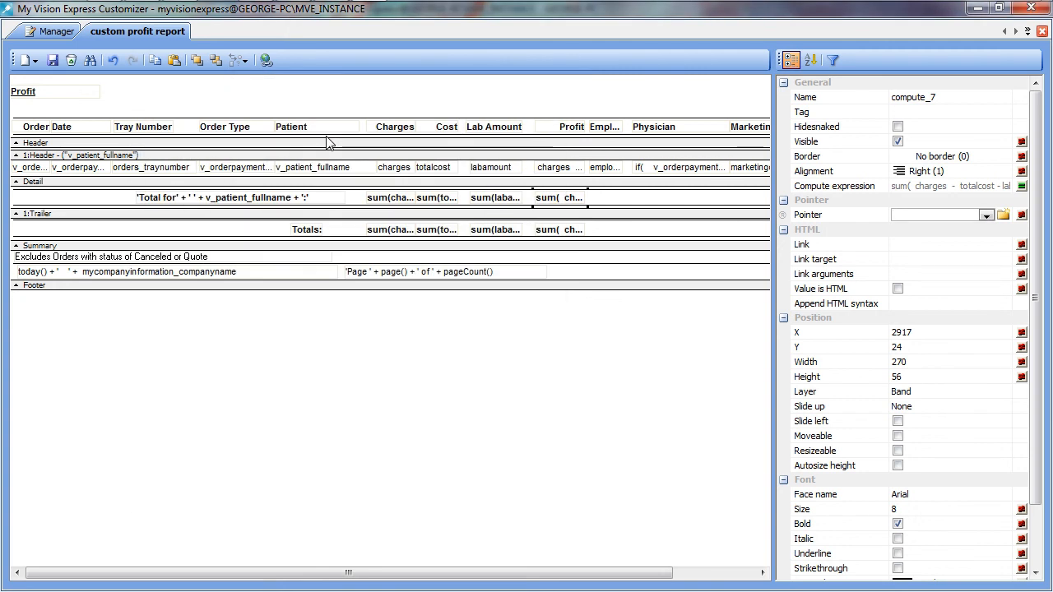
pyautogui.click(48, 63)
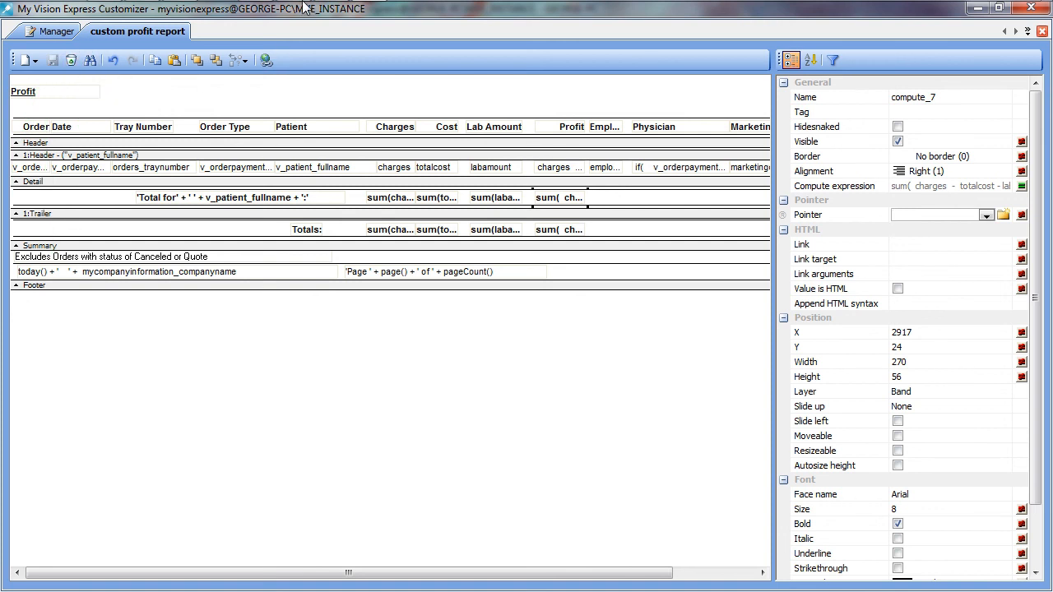
# Switch to My Vision Express, apply the custom profit report layout to the Profit preview, and review the totals rows for each patient.
pyautogui.click(256, 12)
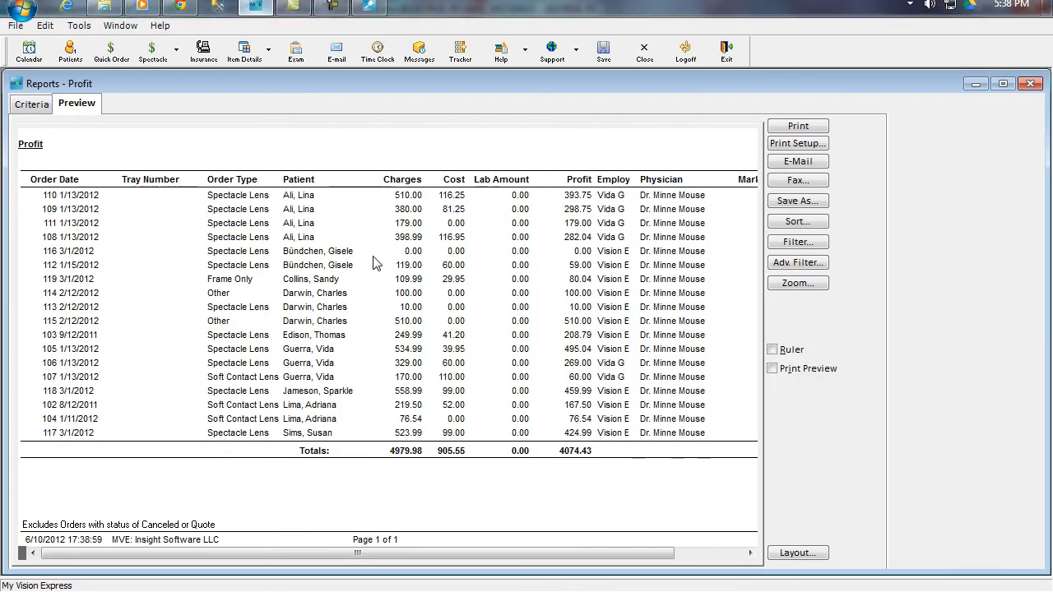
pyautogui.click(797, 553)
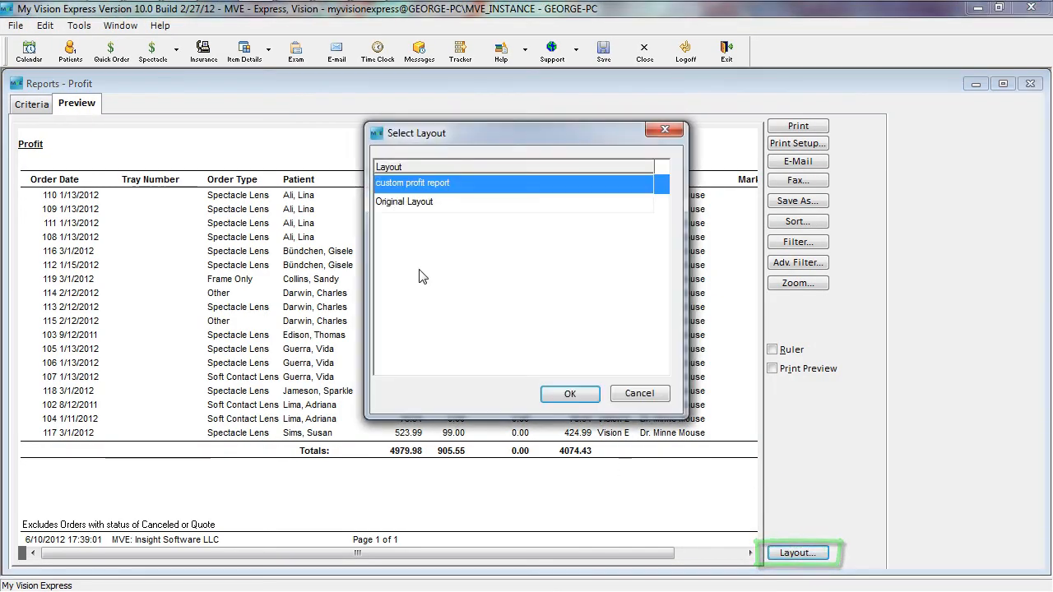
pyautogui.doubleClick(429, 184)
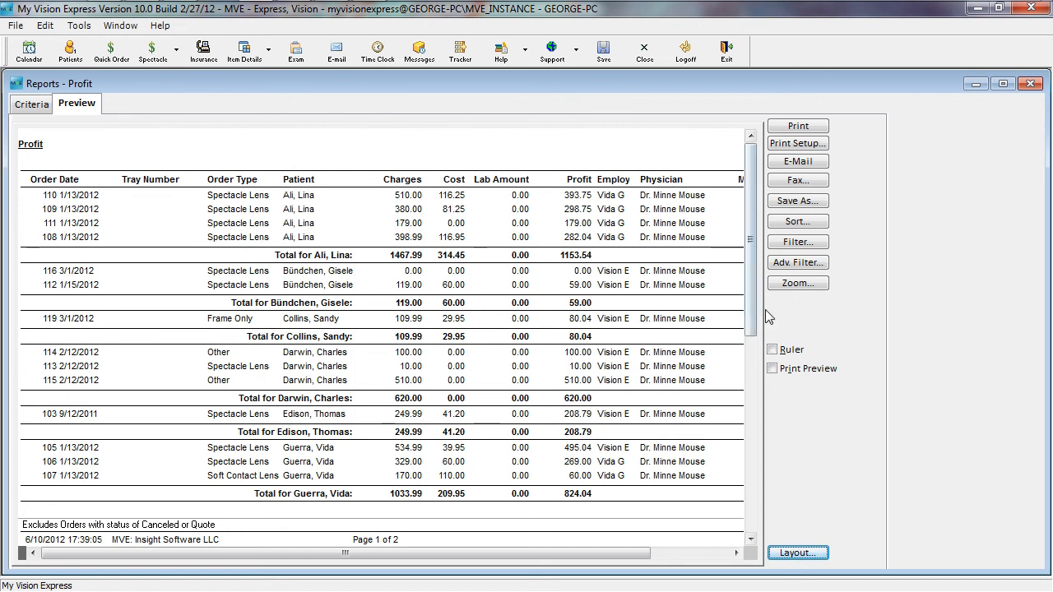
pyautogui.moveTo(752, 321); pyautogui.dragTo(752, 496)
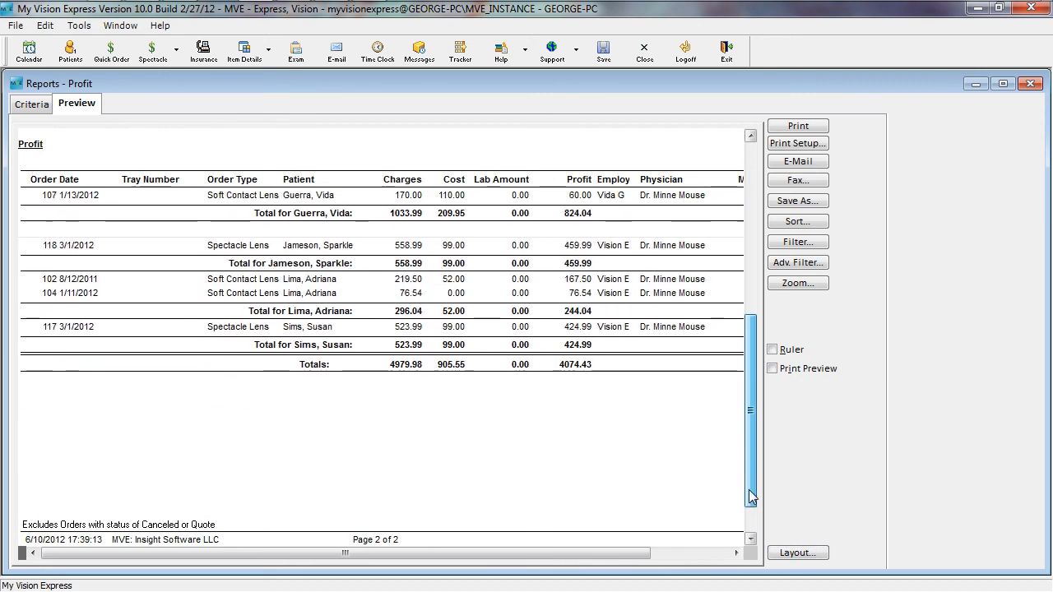
pyautogui.moveTo(751, 497); pyautogui.dragTo(751, 420)
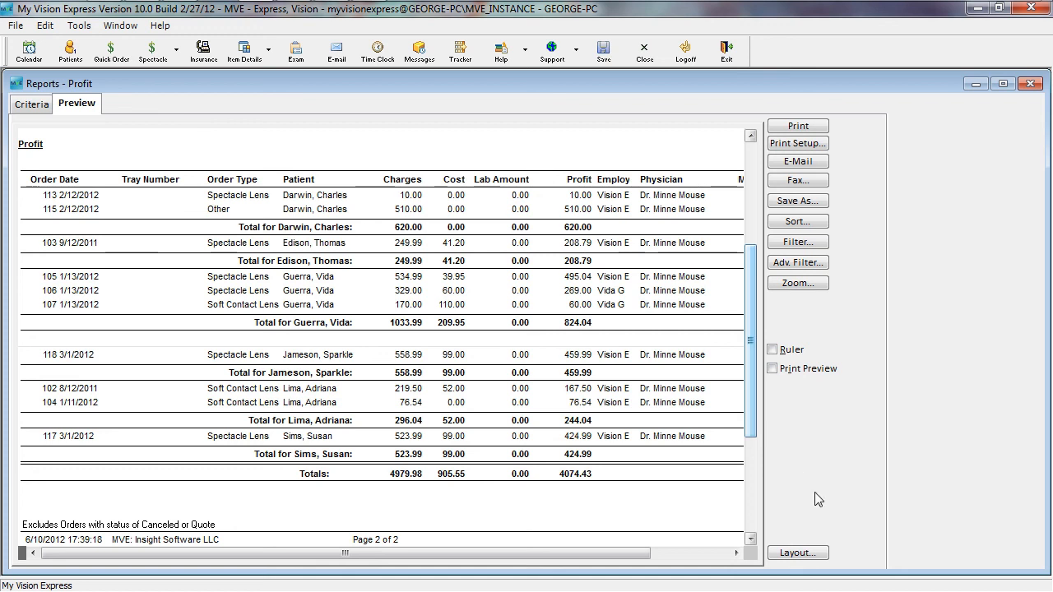